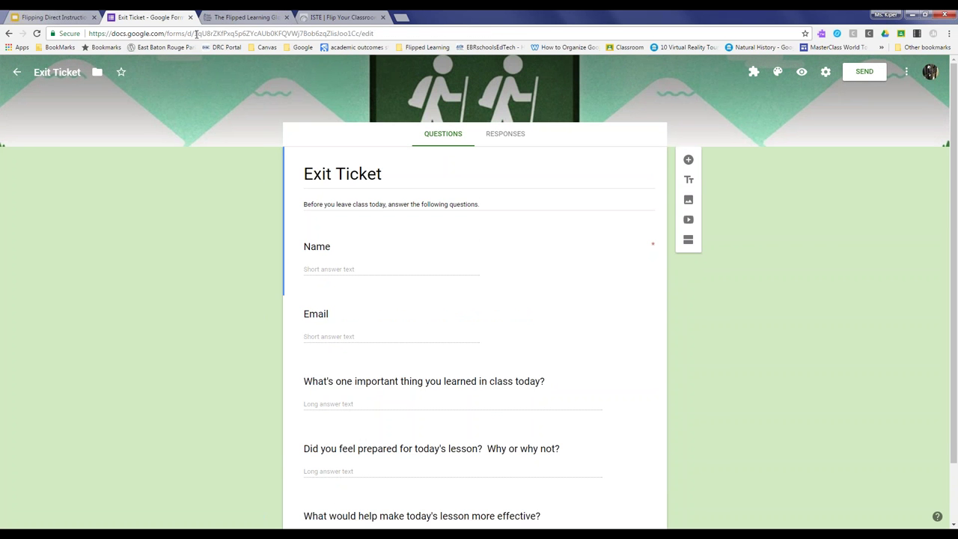
# Browse the East Baton Rouge Parish school templates in the form template gallery and return to the forms home page
pyautogui.click(18, 73)
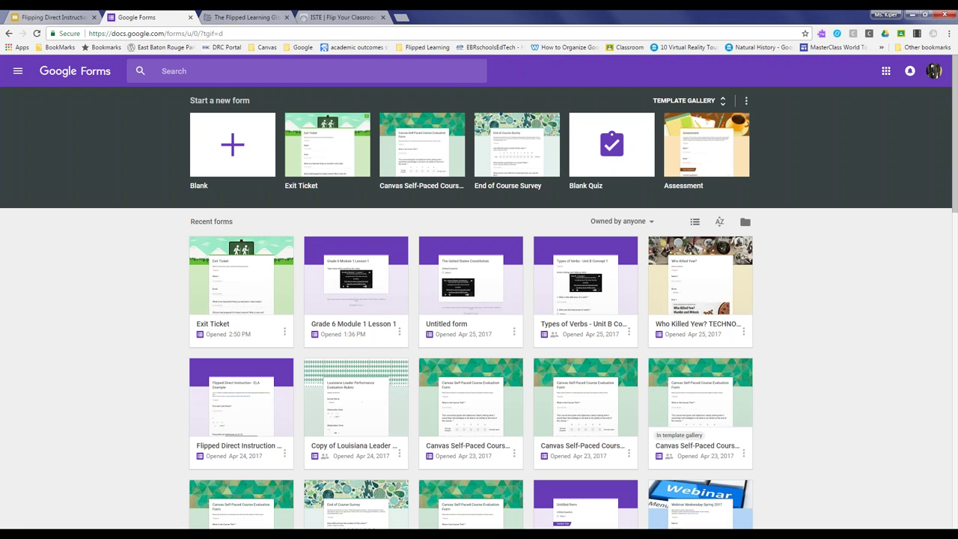
pyautogui.click(682, 100)
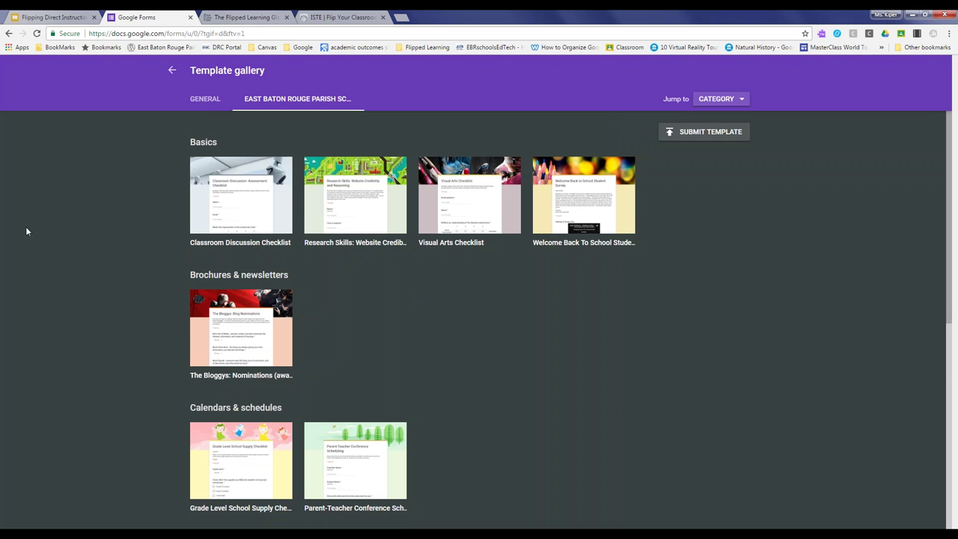
pyautogui.scroll(-3, 103, 234)
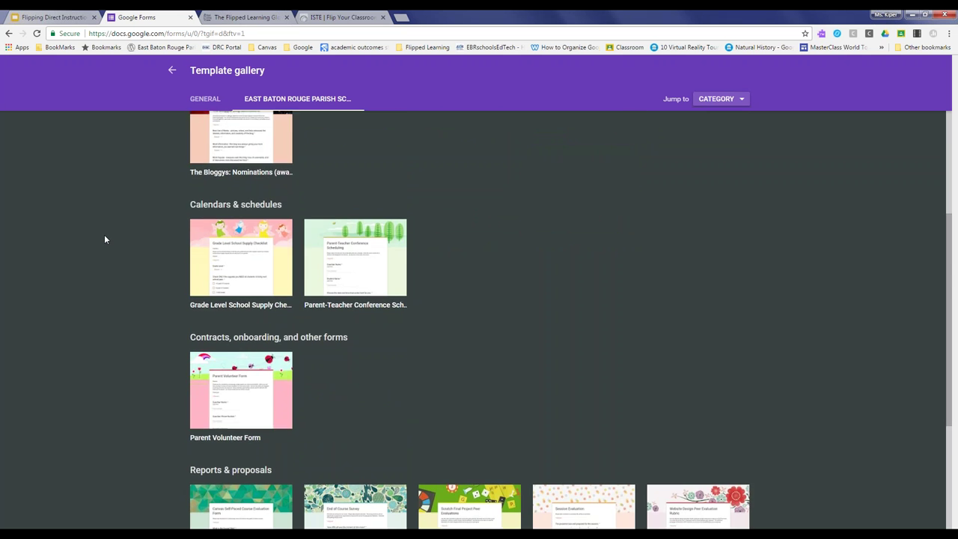
pyautogui.scroll(-3, 105, 240)
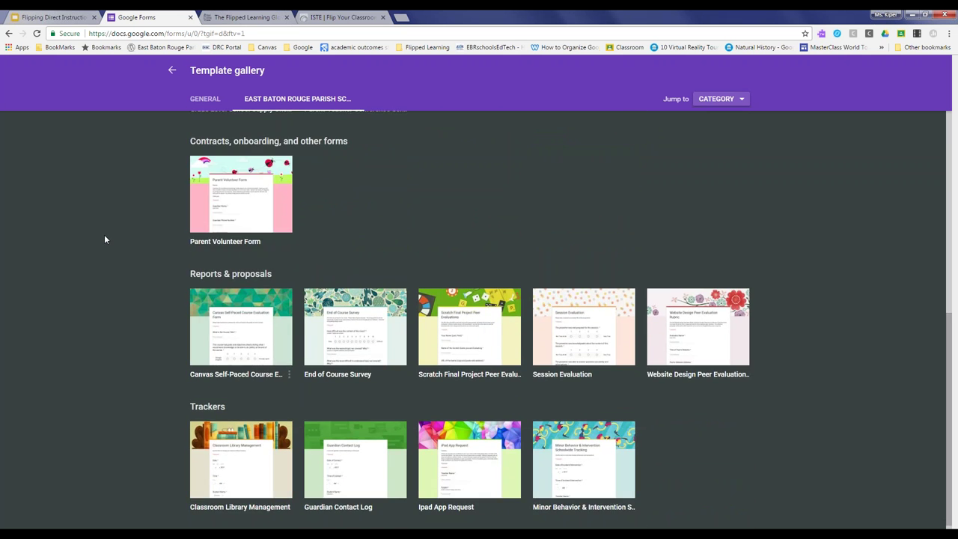
pyautogui.scroll(4, 118, 247)
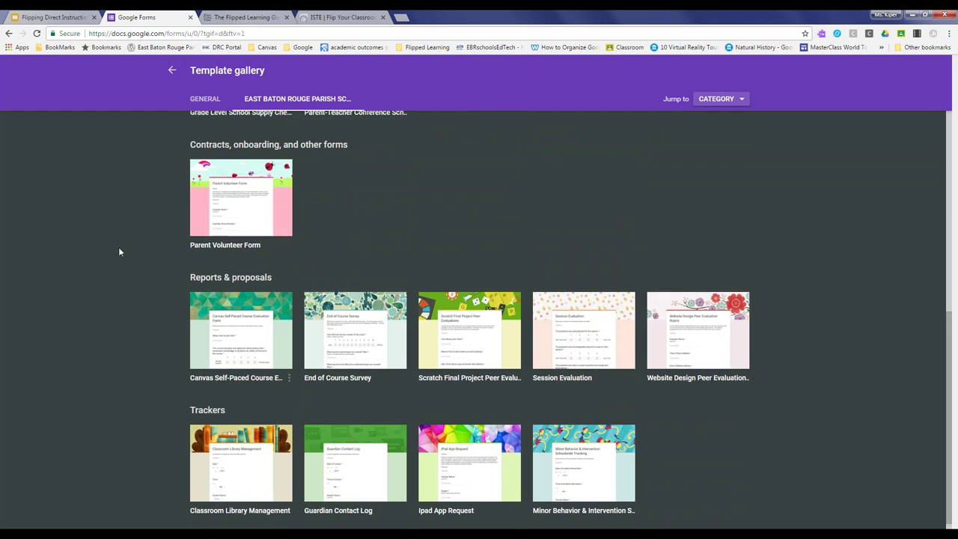
pyautogui.scroll(2, 118, 252)
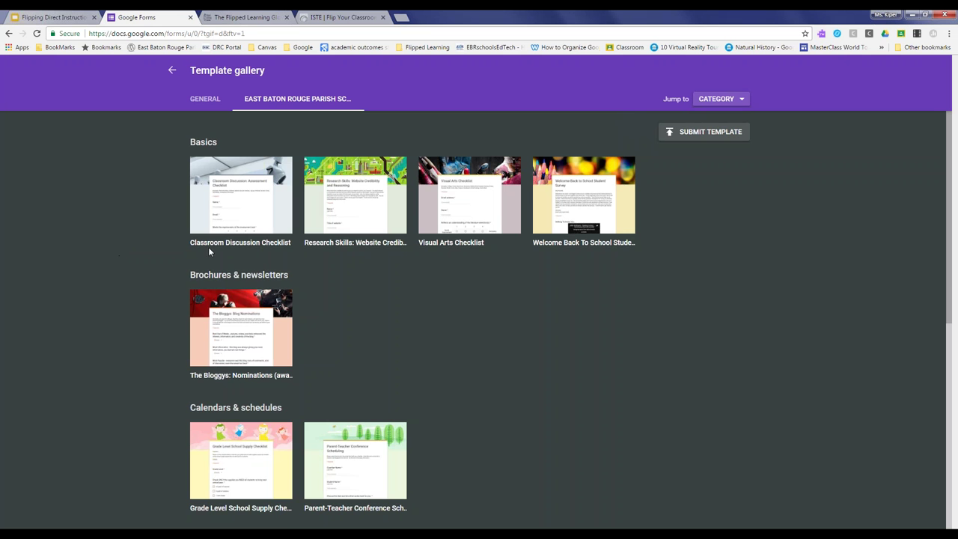
pyautogui.scroll(-4, 131, 196)
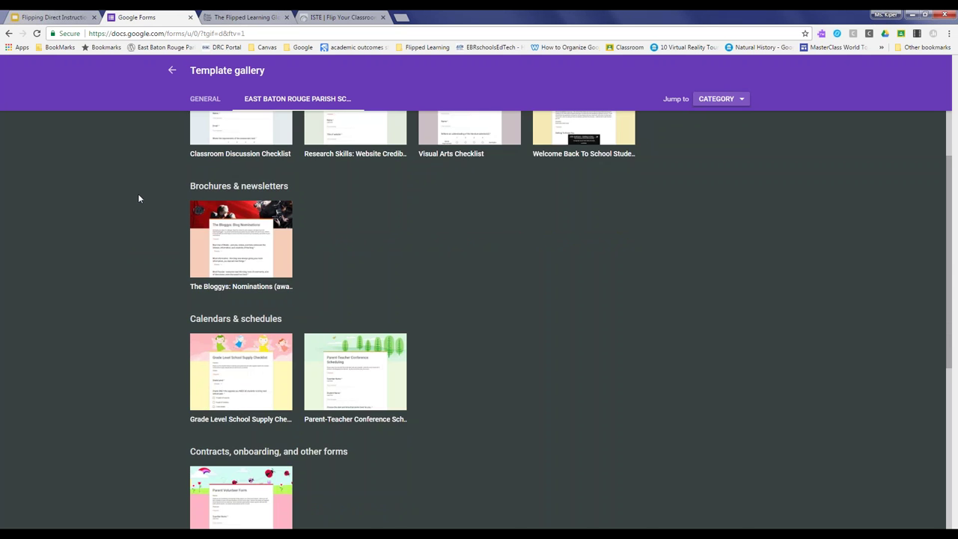
pyautogui.scroll(-1, 138, 198)
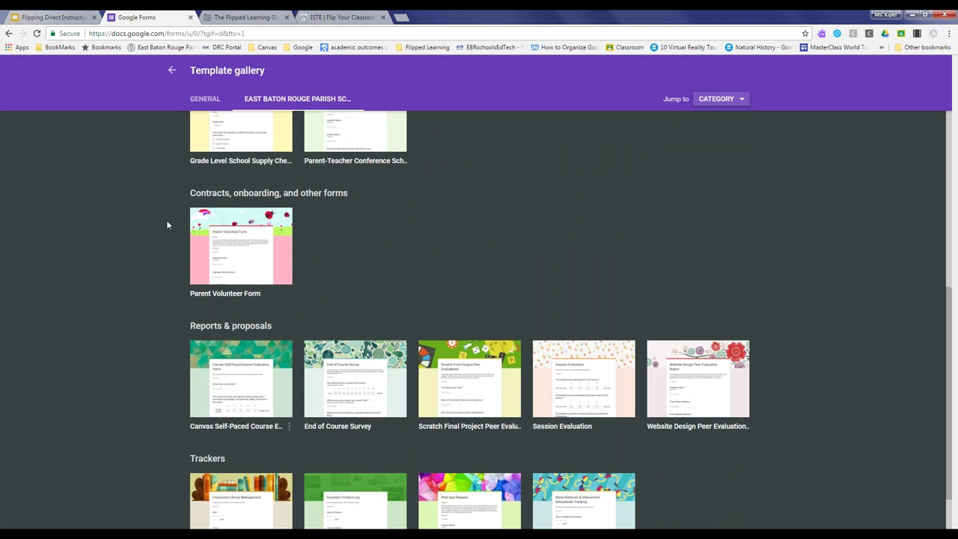
pyautogui.scroll(5, 166, 220)
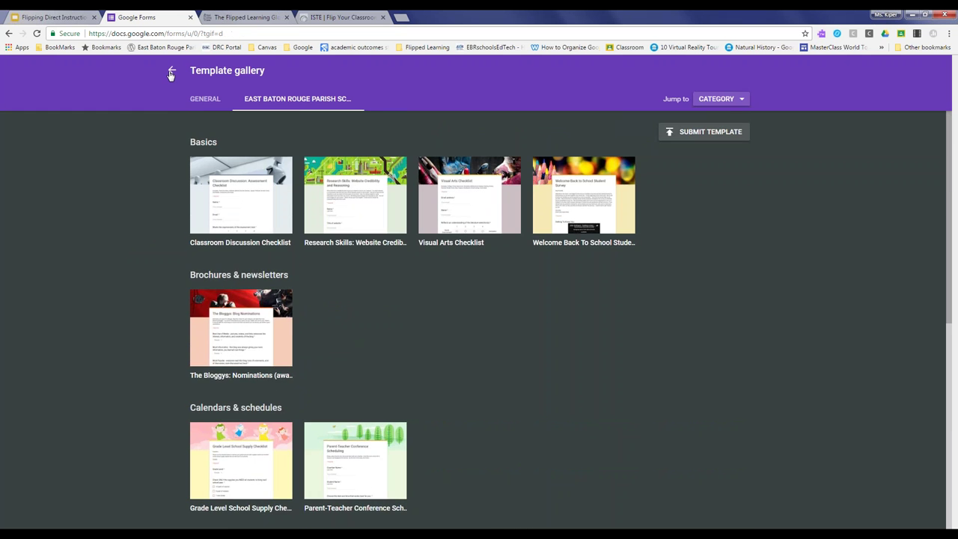
pyautogui.click(171, 70)
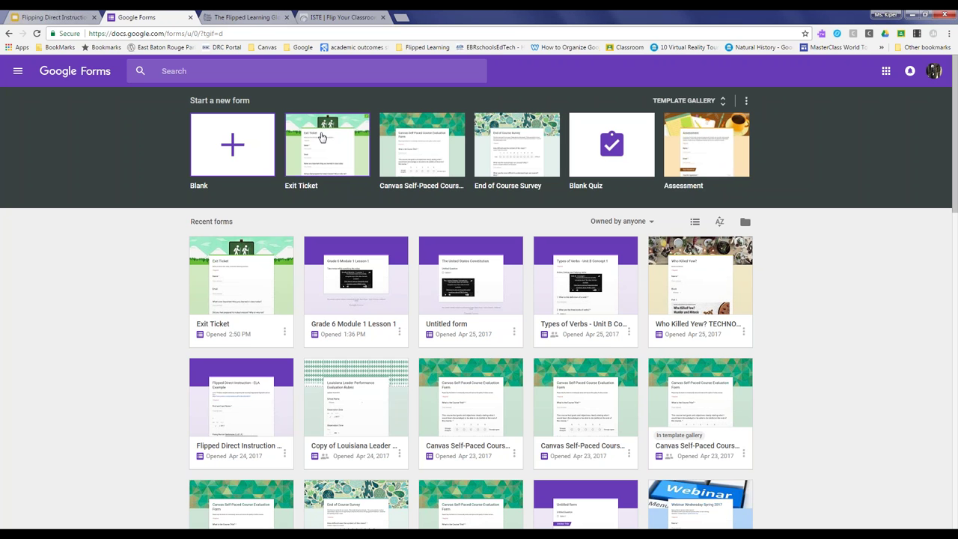
# Open the recent Exit Ticket form and read through its questions
pyautogui.click(222, 310)
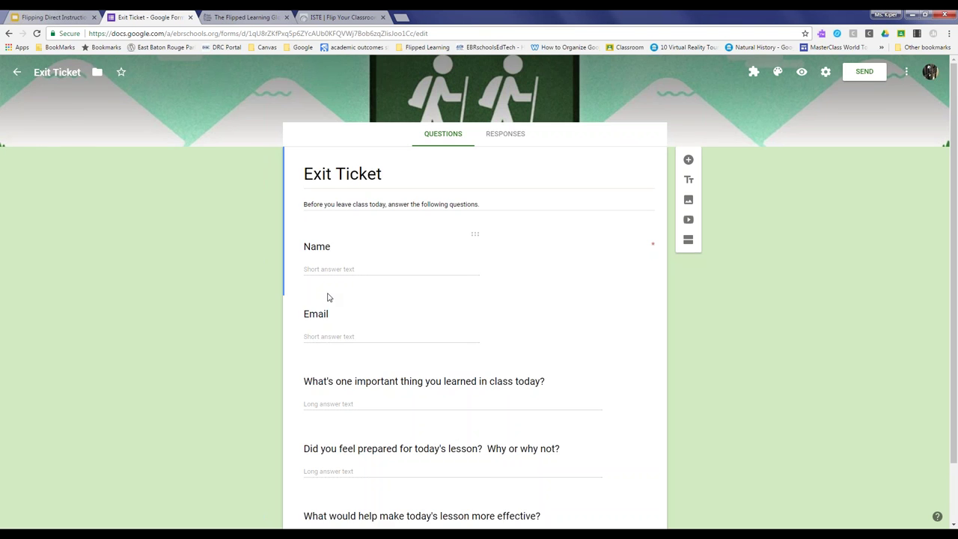
pyautogui.scroll(-2, 327, 297)
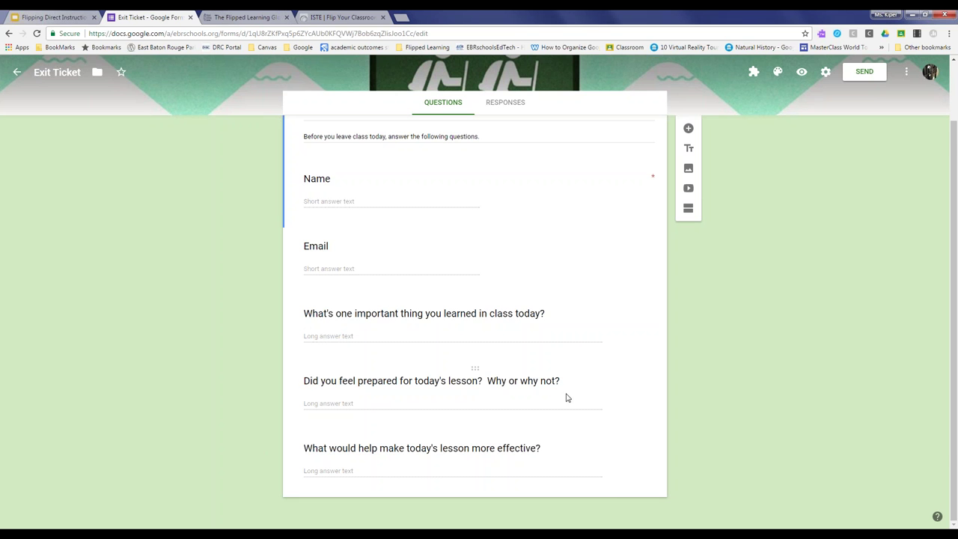
pyautogui.scroll(2, 303, 229)
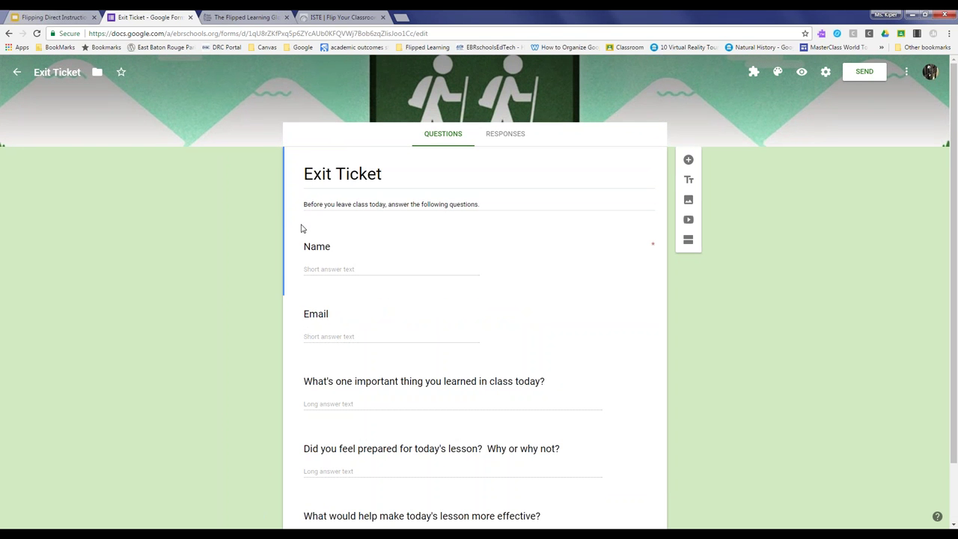
pyautogui.scroll(-2, 302, 229)
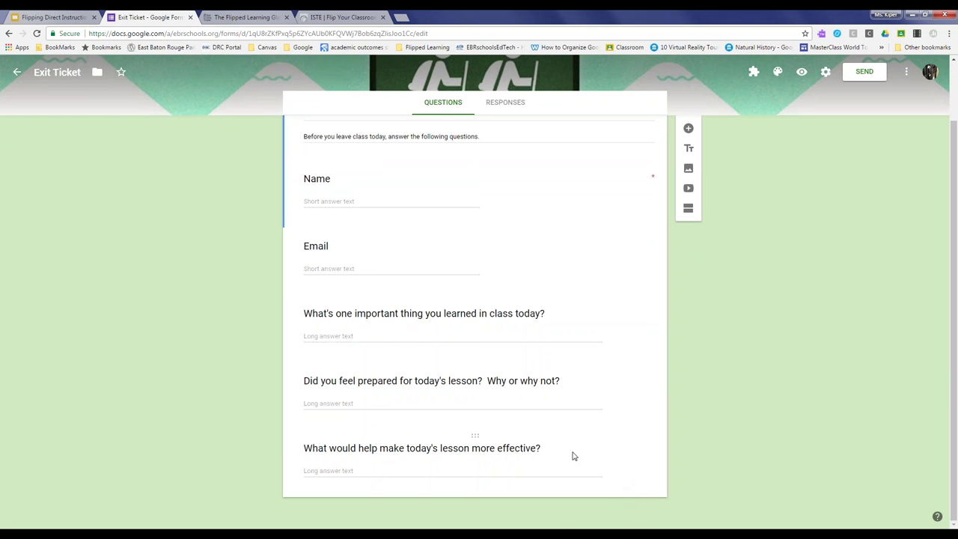
# Examine the full wording of the three paragraph questions by selecting each one, from the last question up to the first
pyautogui.click(531, 438)
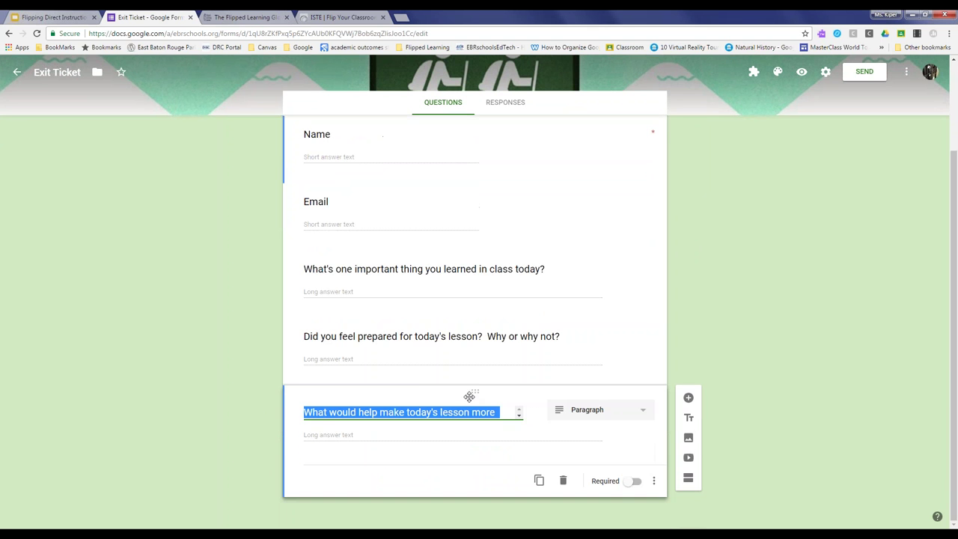
pyautogui.click(519, 416)
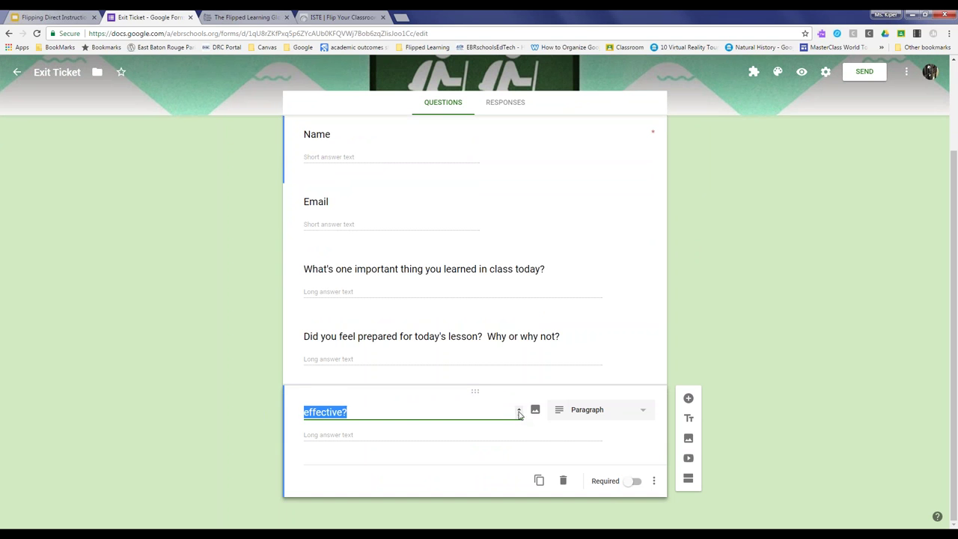
pyautogui.click(519, 411)
pyautogui.click(437, 341)
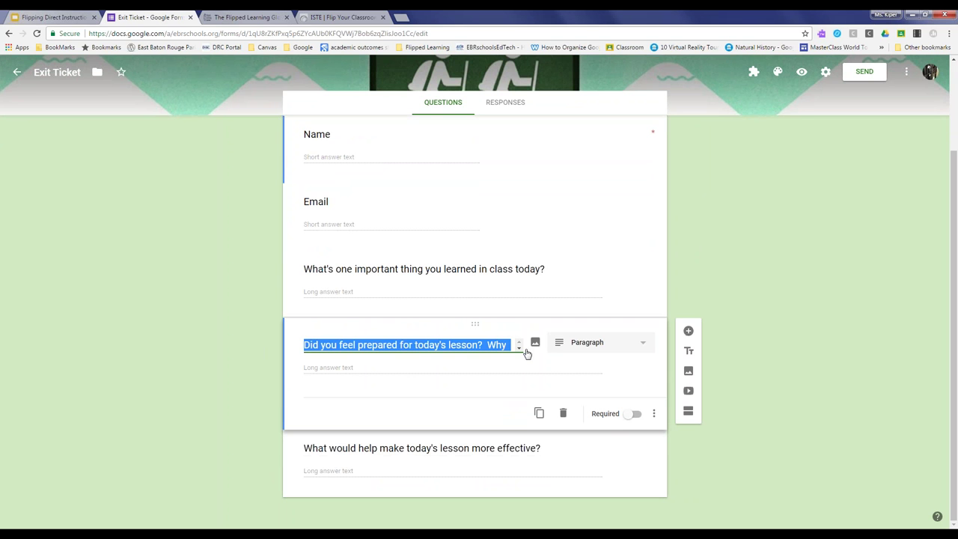
pyautogui.click(521, 350)
pyautogui.click(520, 344)
pyautogui.click(516, 280)
pyautogui.click(519, 283)
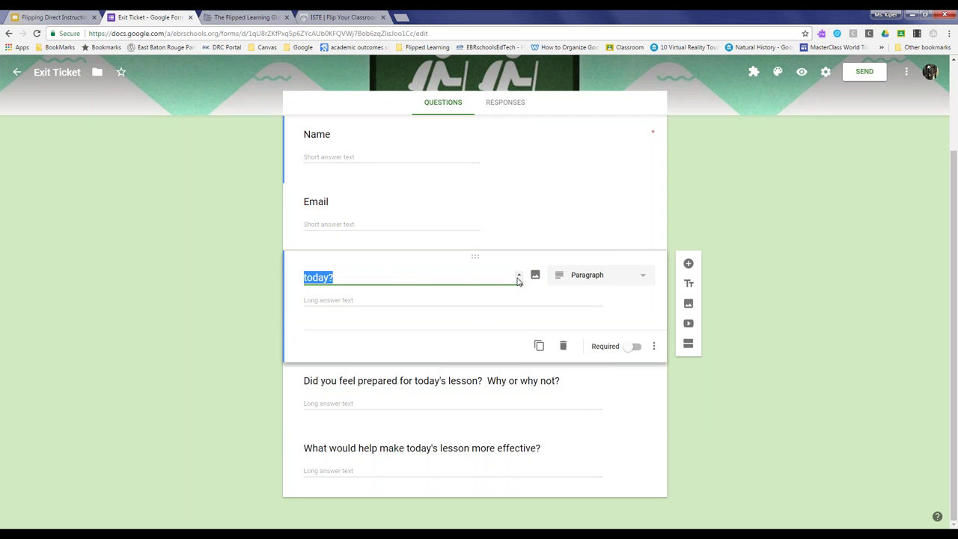
pyautogui.click(518, 276)
pyautogui.scroll(2, 517, 277)
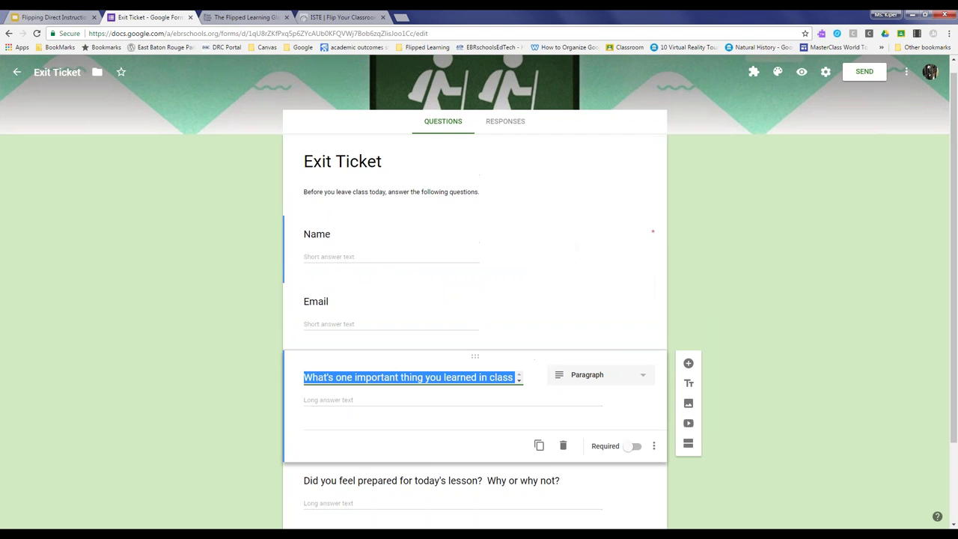
pyautogui.scroll(-1, 712, 319)
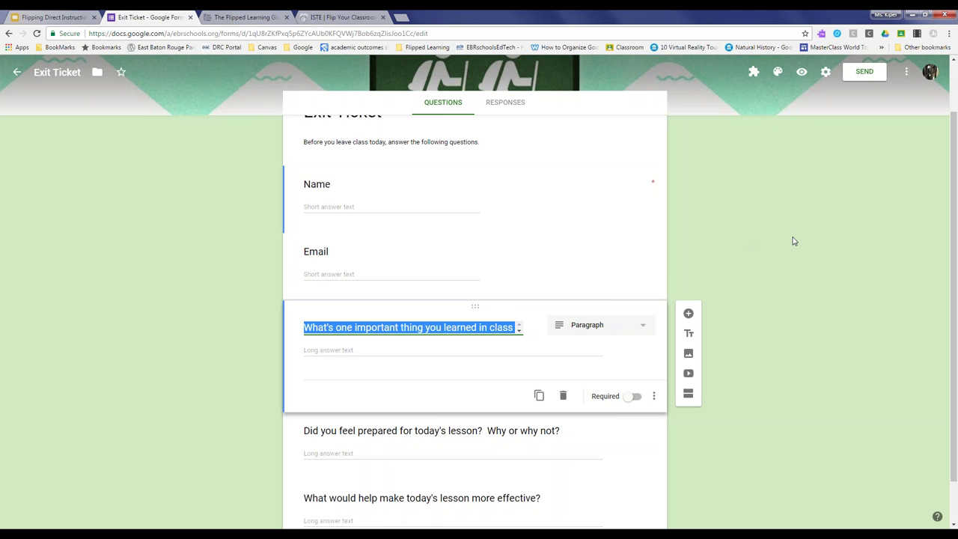
# Start adding a video to the form, search YouTube for "7th Grade Math" and look through the results
pyautogui.click(689, 374)
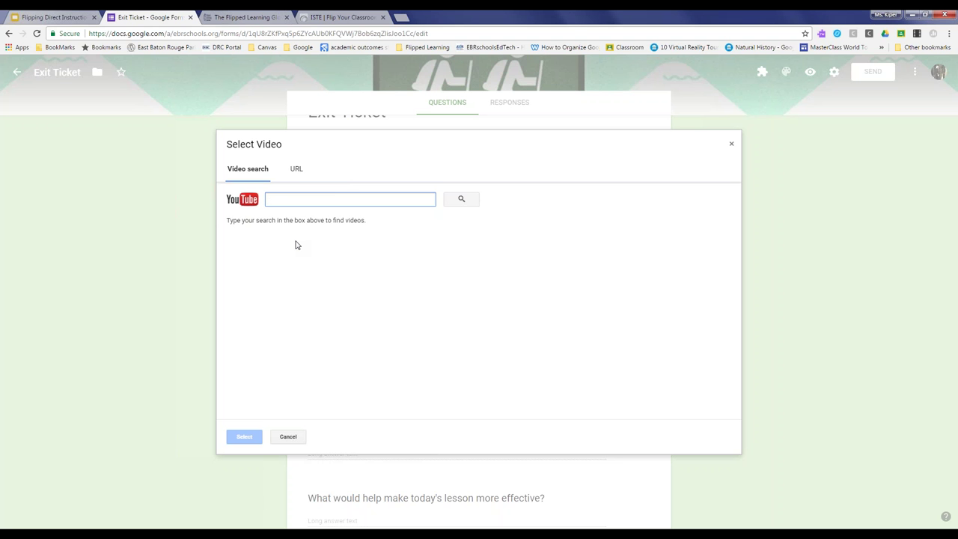
pyautogui.write('7th Grad')
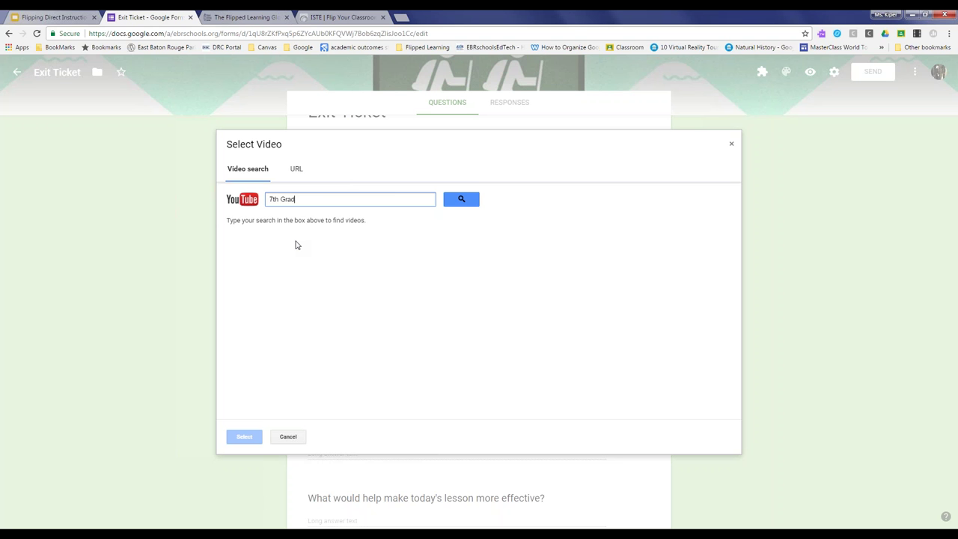
pyautogui.write('e Math')
pyautogui.click(462, 200)
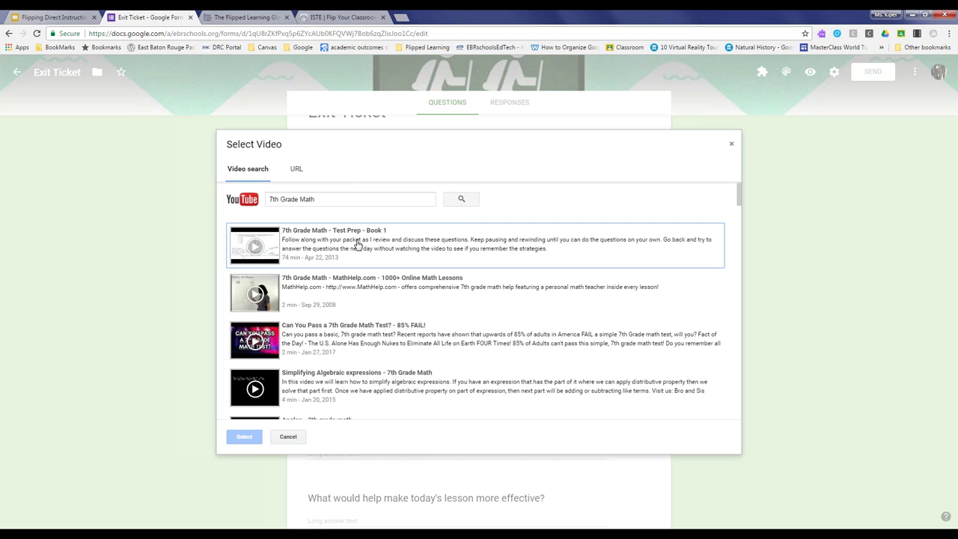
pyautogui.scroll(-1, 500, 276)
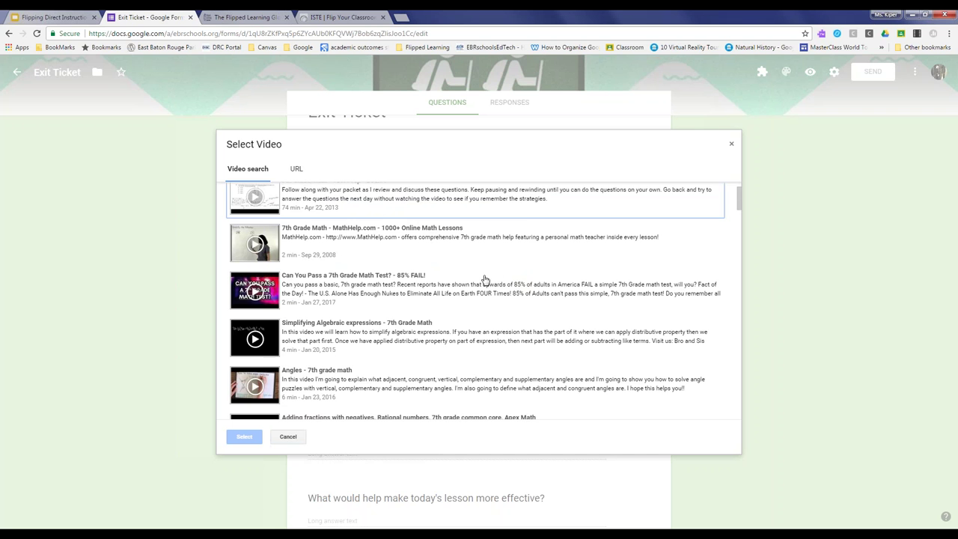
pyautogui.scroll(-1, 460, 290)
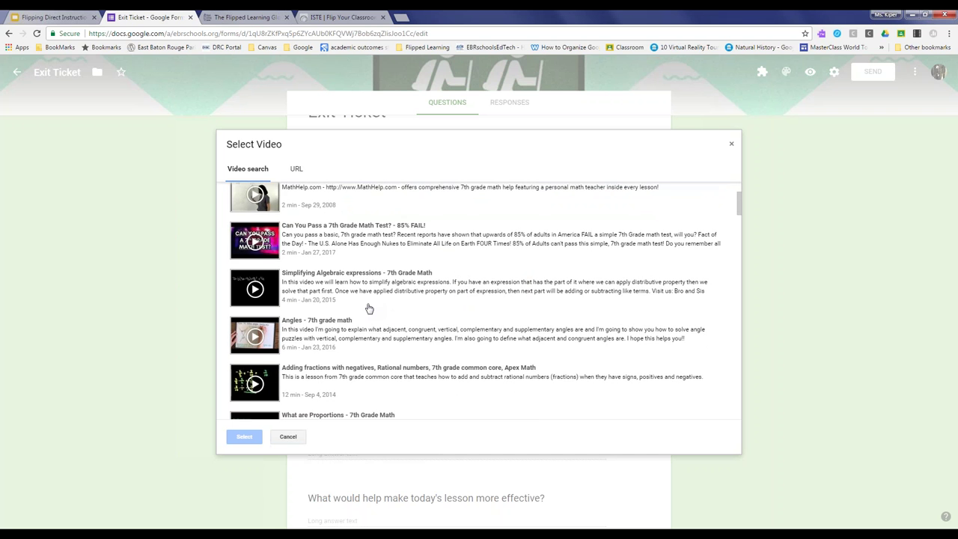
pyautogui.scroll(-2, 369, 308)
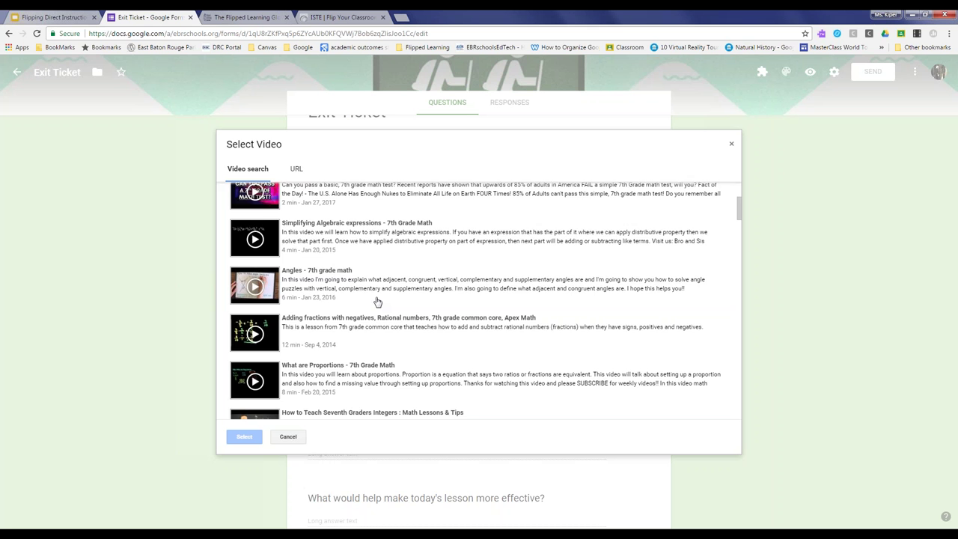
pyautogui.scroll(2, 359, 292)
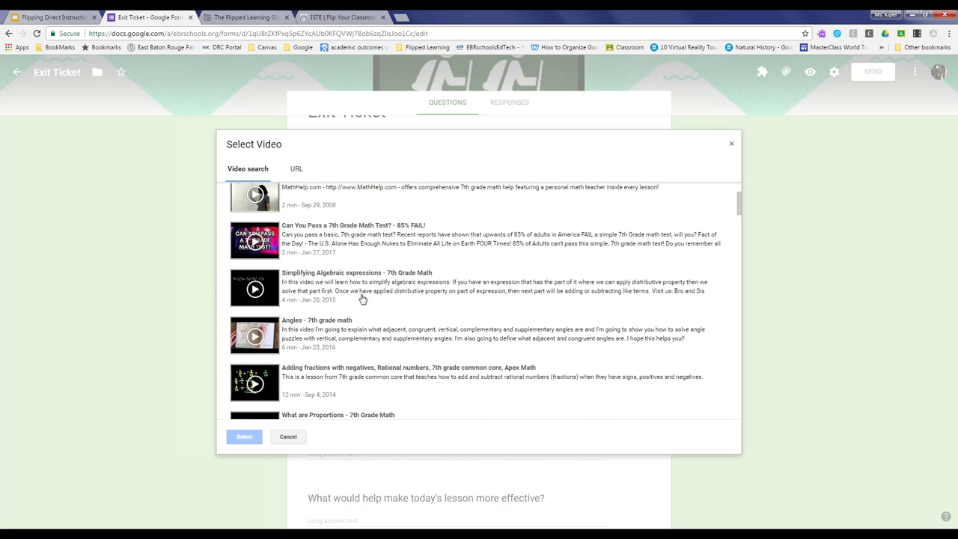
pyautogui.scroll(-1, 366, 292)
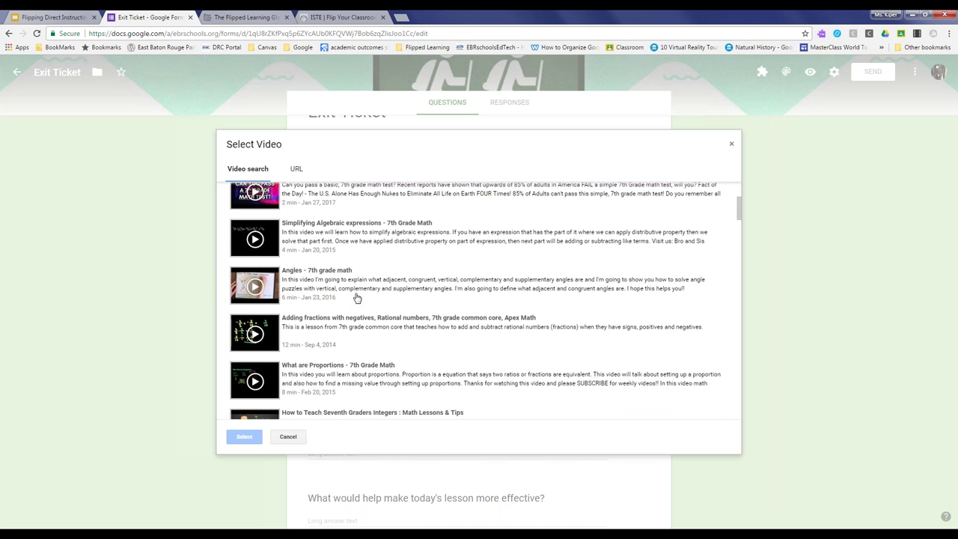
pyautogui.scroll(3, 407, 277)
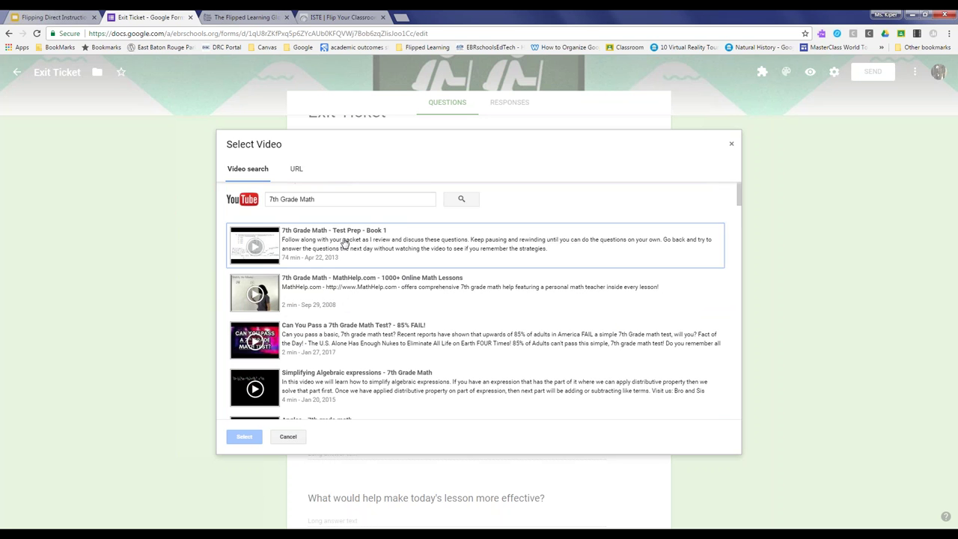
# Change the video search to "7th Grade ELA" and look through the results
pyautogui.moveTo(300, 199); pyautogui.dragTo(366, 205)
pyautogui.press('BackSpace')
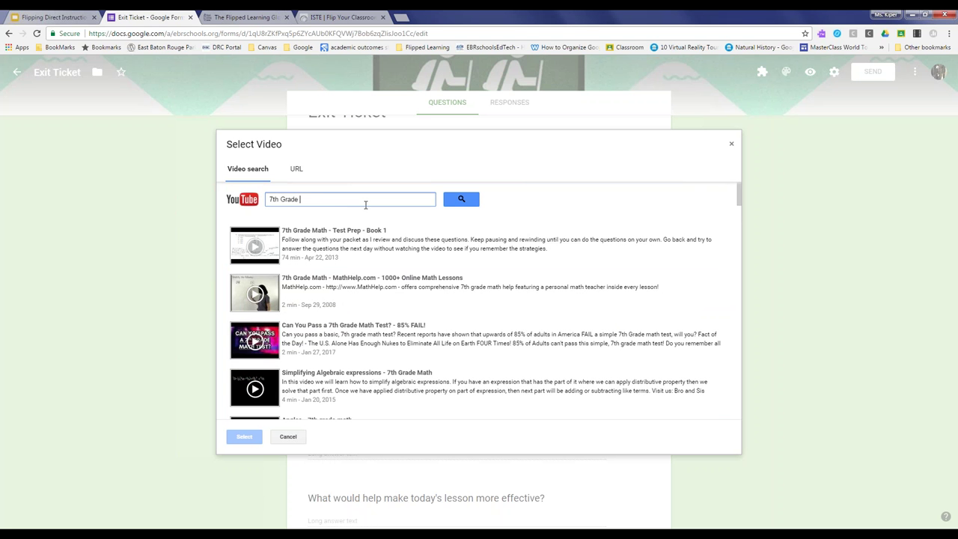
pyautogui.write('ELA')
pyautogui.press('Return')
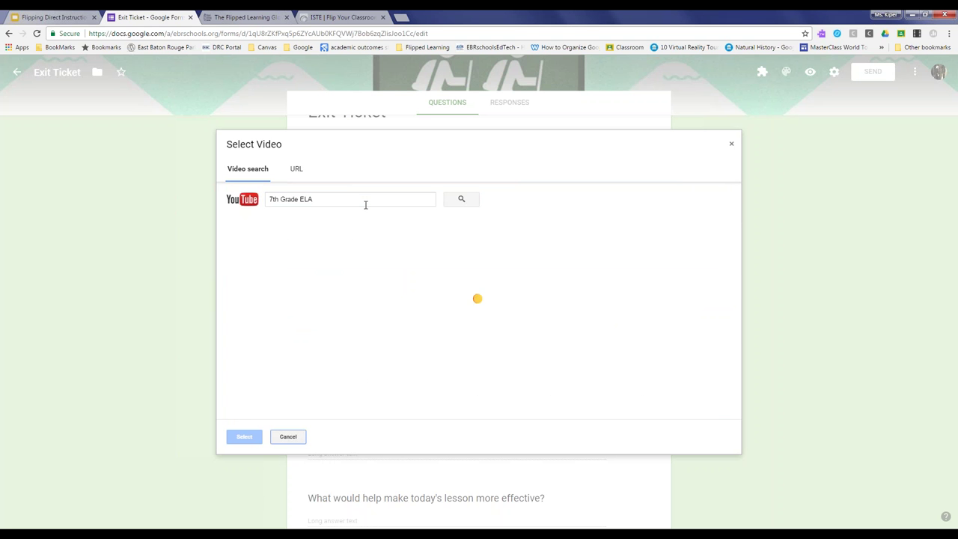
pyautogui.scroll(-3, 479, 237)
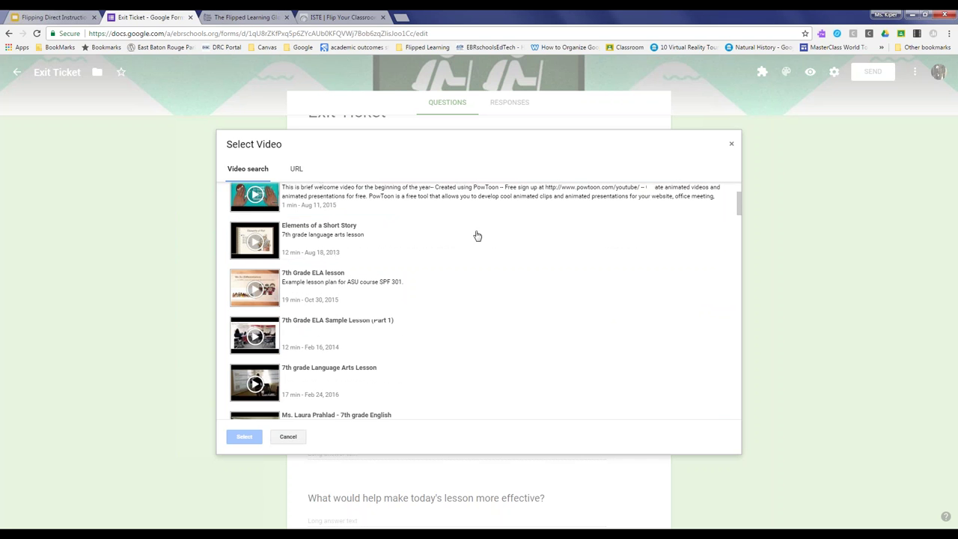
pyautogui.scroll(-5, 470, 253)
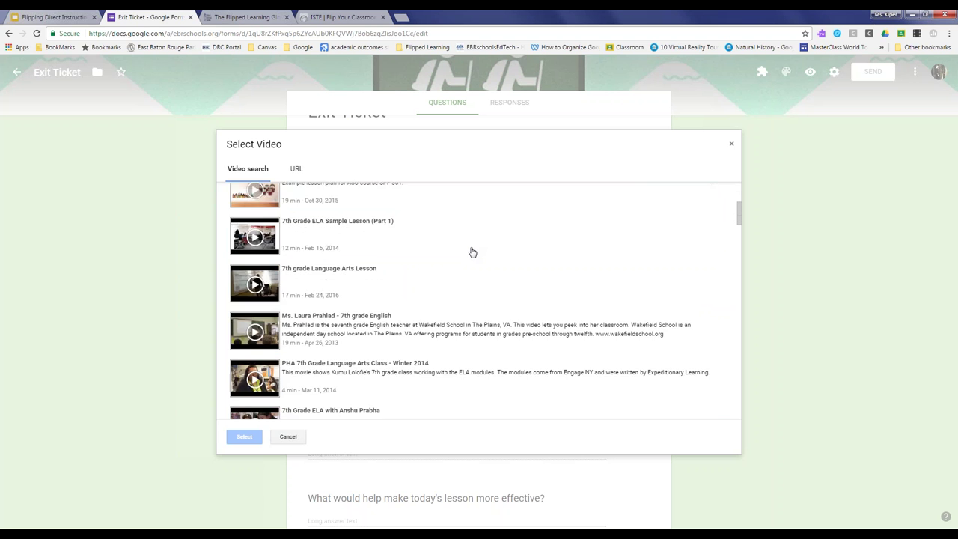
pyautogui.scroll(-8, 473, 252)
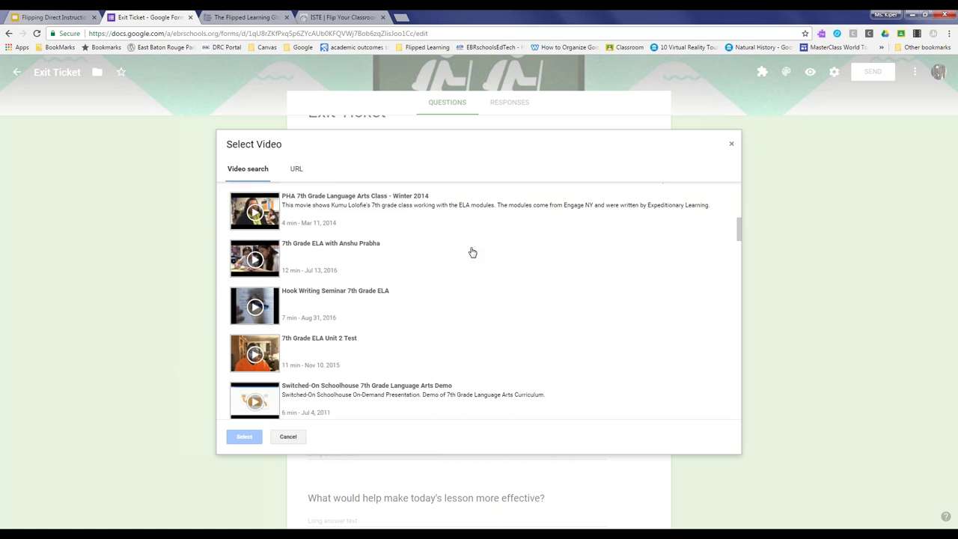
pyautogui.scroll(-5, 472, 252)
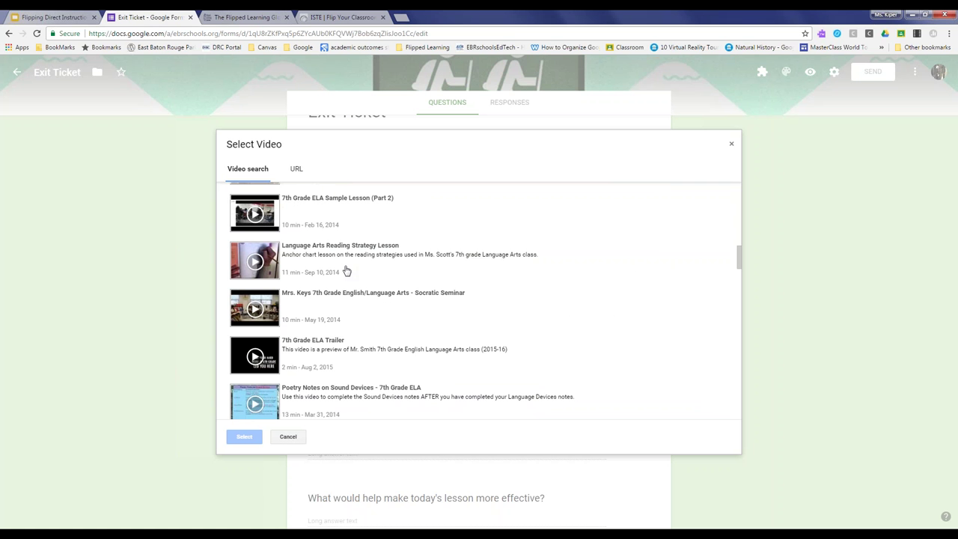
# Browse the 7th Grade ELA results, preview the "Elements of a Short Story" video and insert it into the form
pyautogui.scroll(10, 436, 269)
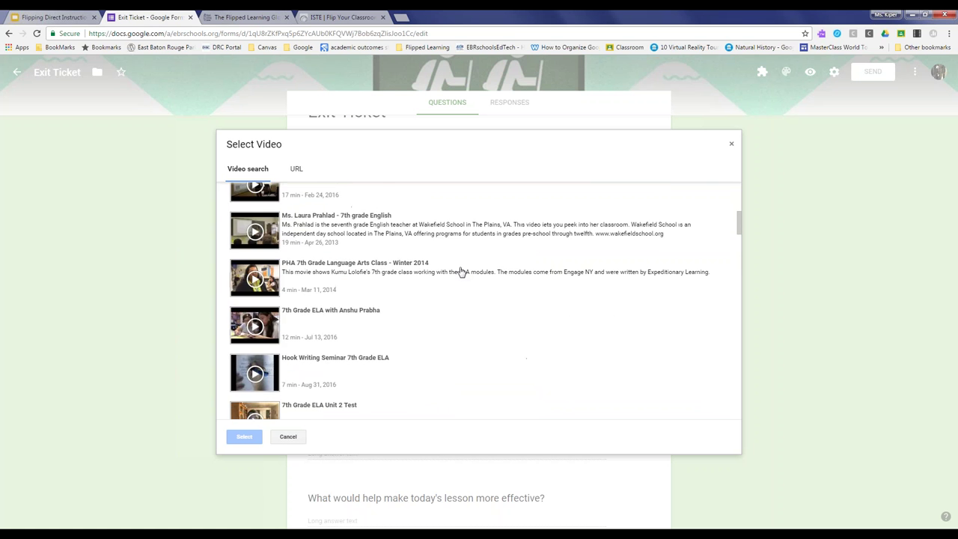
pyautogui.scroll(-3, 460, 272)
pyautogui.scroll(2, 372, 218)
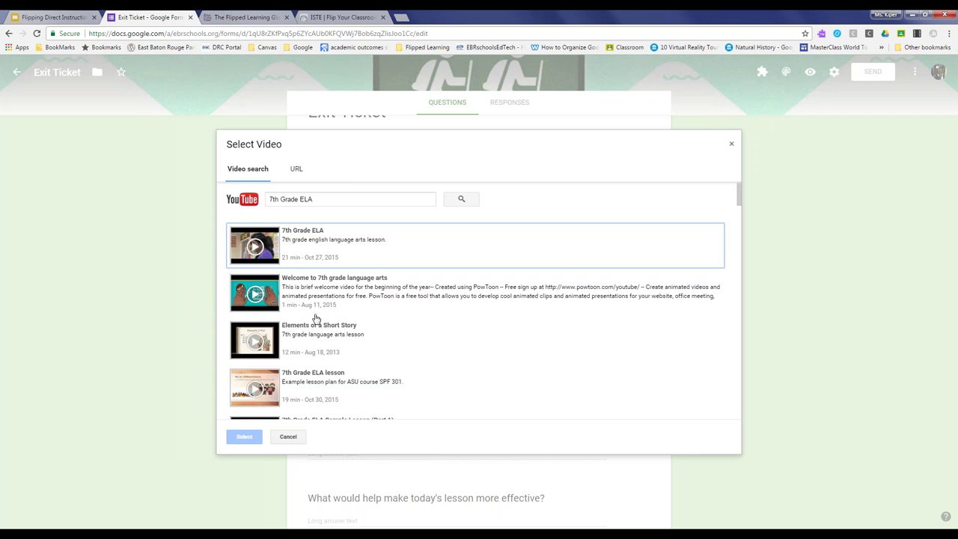
pyautogui.scroll(-3, 338, 309)
pyautogui.scroll(3, 409, 302)
pyautogui.click(252, 354)
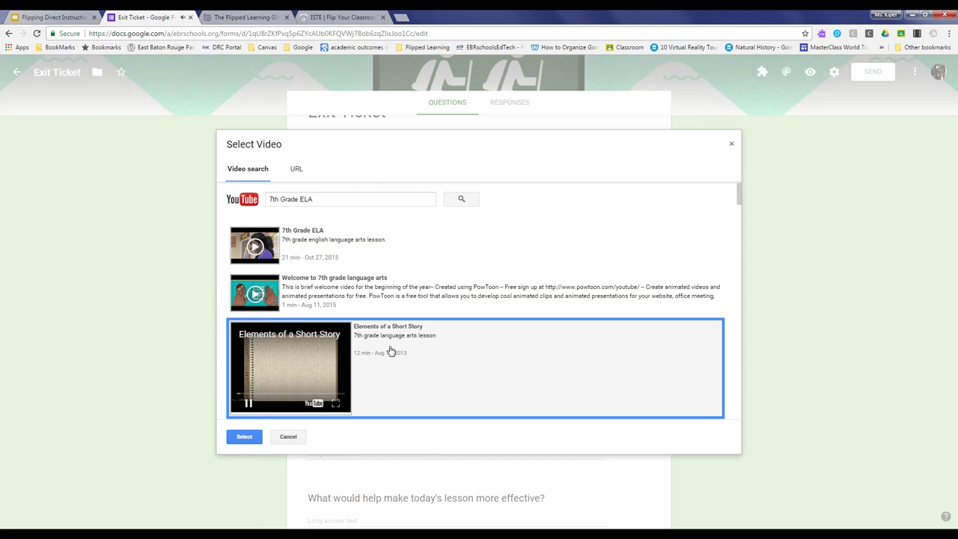
pyautogui.click(248, 404)
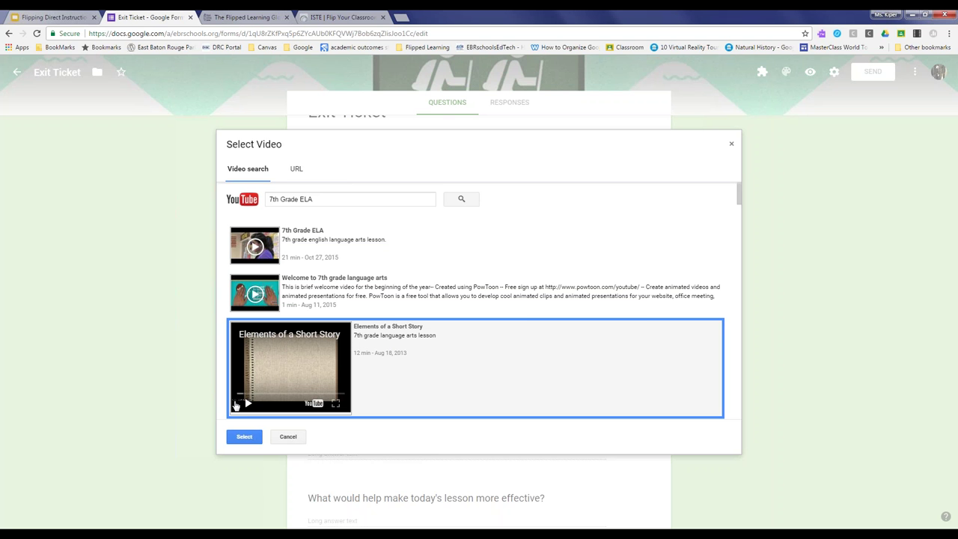
pyautogui.click(245, 438)
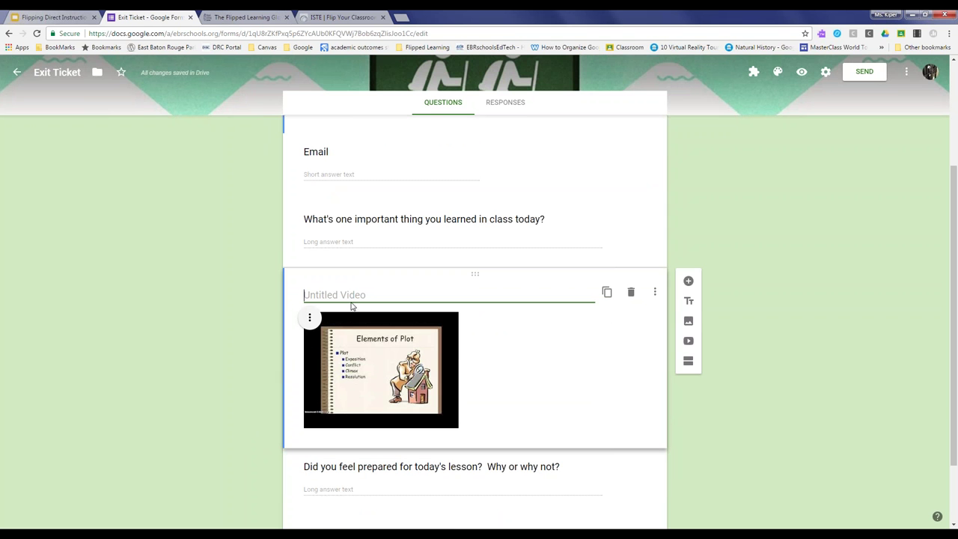
# Center-align the inserted video and view its remaining alignment, change and remove options
pyautogui.scroll(-1, 486, 370)
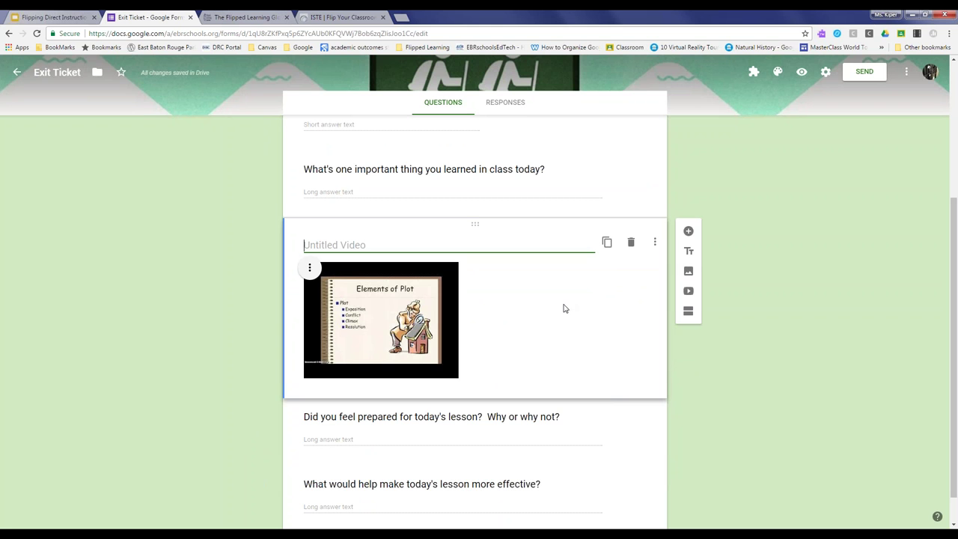
pyautogui.click(310, 268)
pyautogui.click(277, 295)
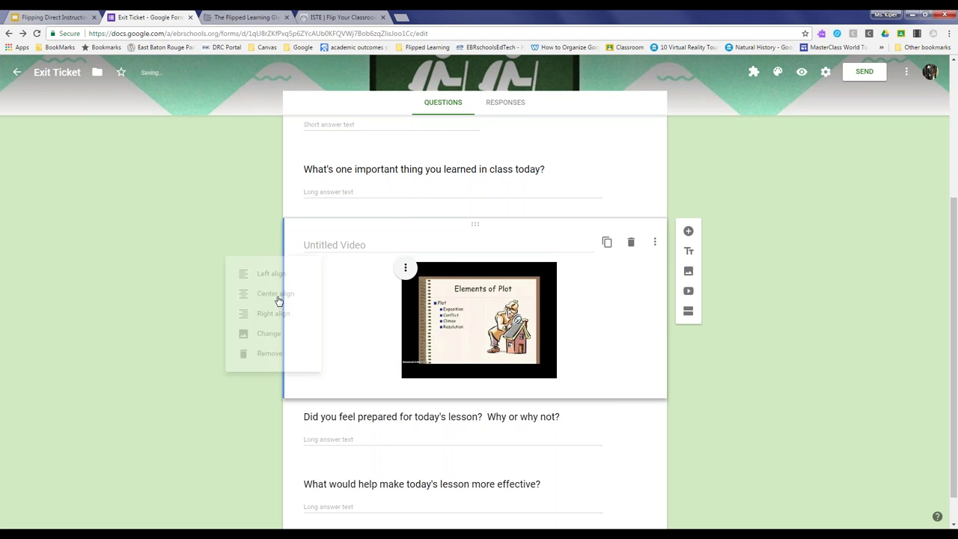
pyautogui.click(406, 270)
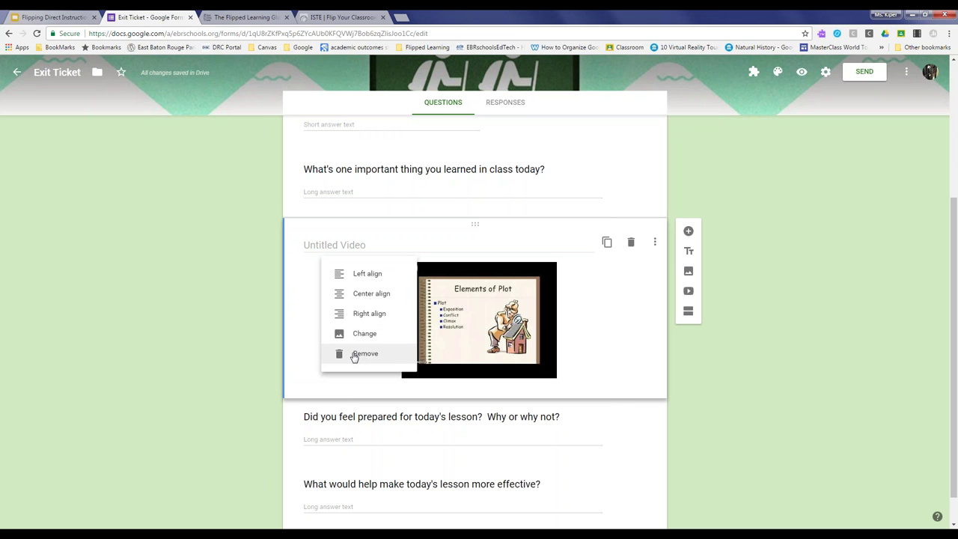
pyautogui.click(316, 247)
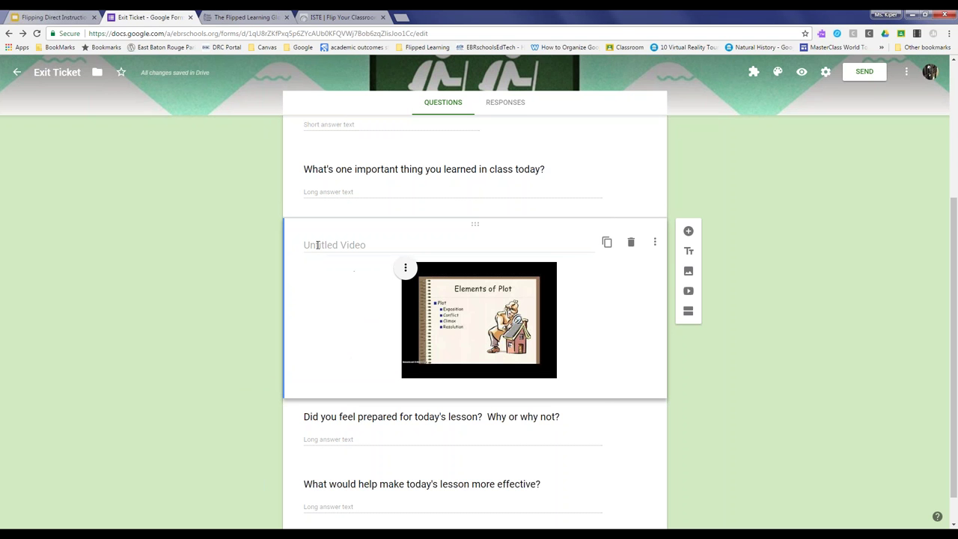
# Title the video item with the instruction "Watch the video and answer the"
pyautogui.click(317, 244)
pyautogui.write('Wa')
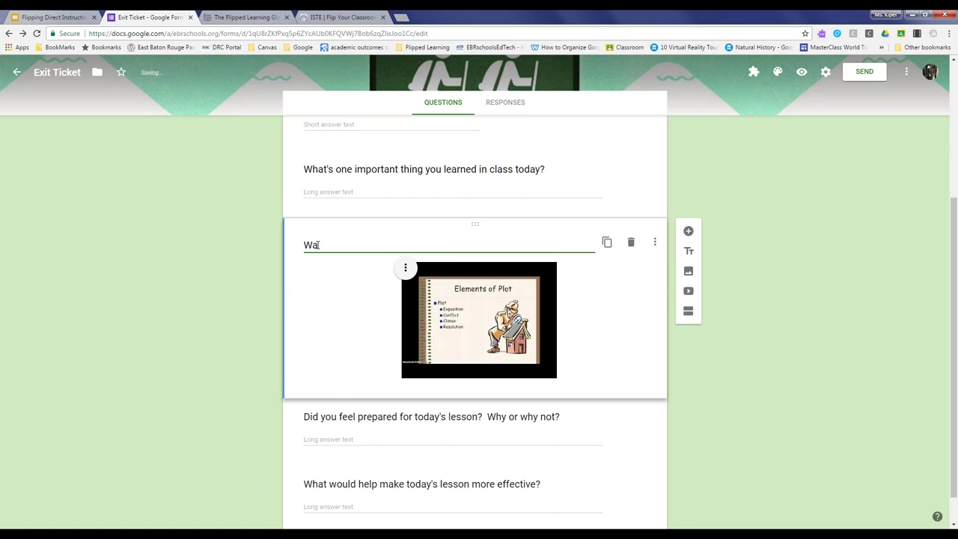
pyautogui.write('tch the video and answer the')
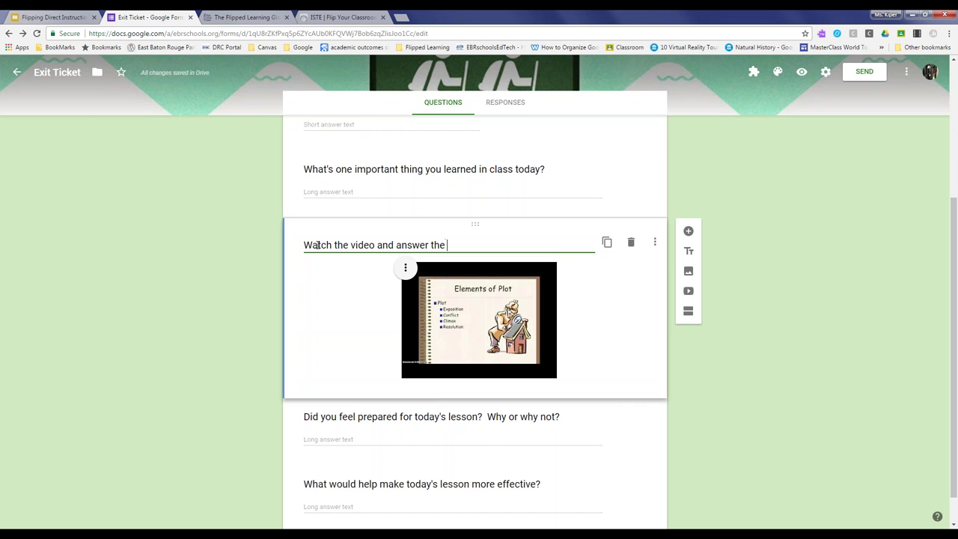
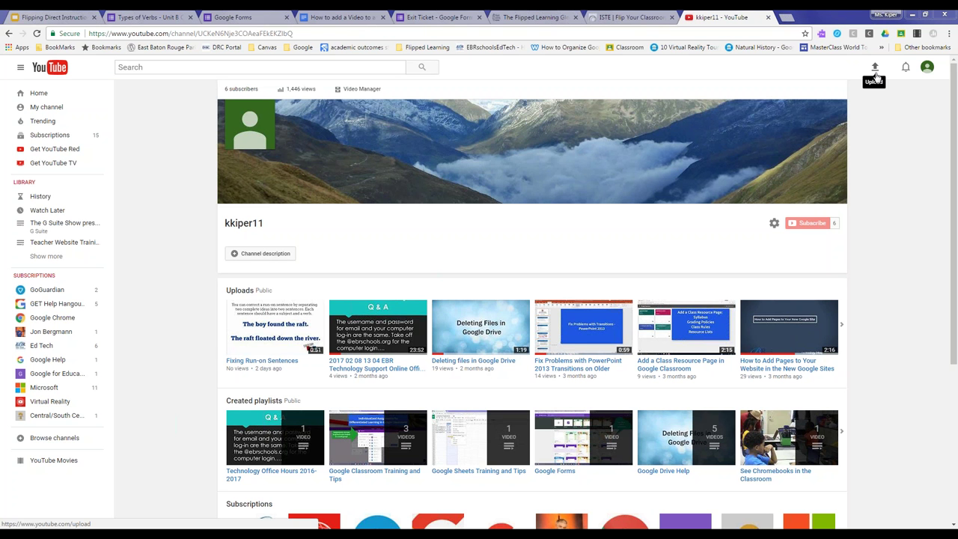
# View YouTube's video upload page, and close it along with the ISTE book page
pyautogui.click(875, 73)
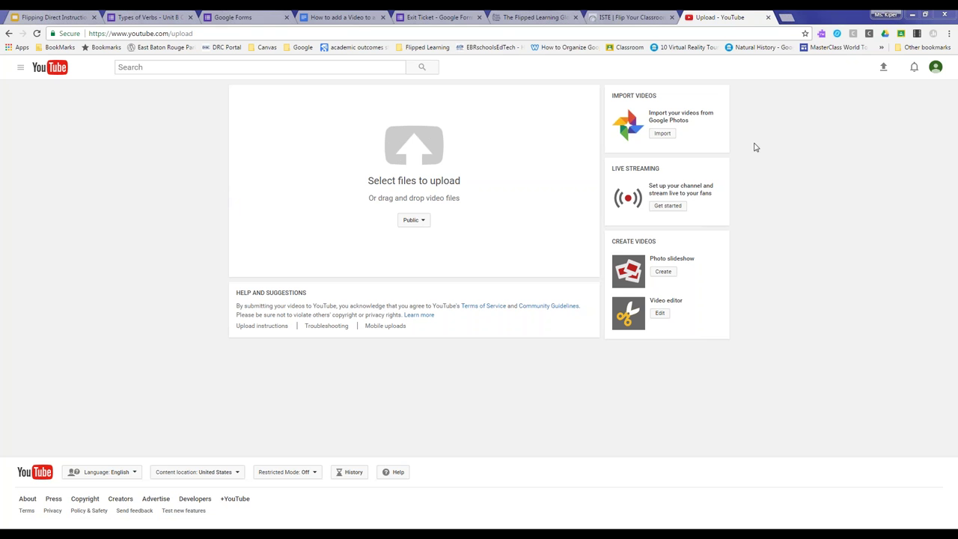
pyautogui.click(768, 17)
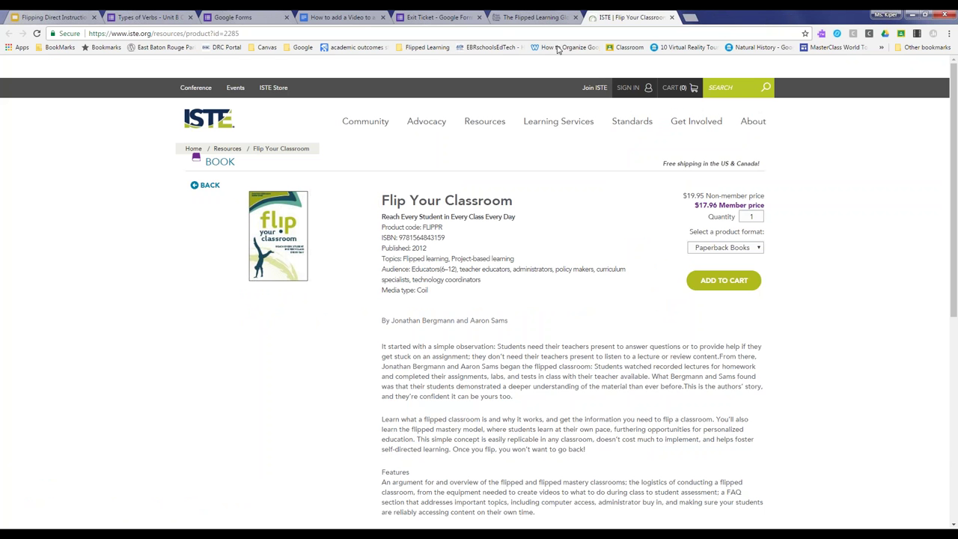
pyautogui.click(672, 17)
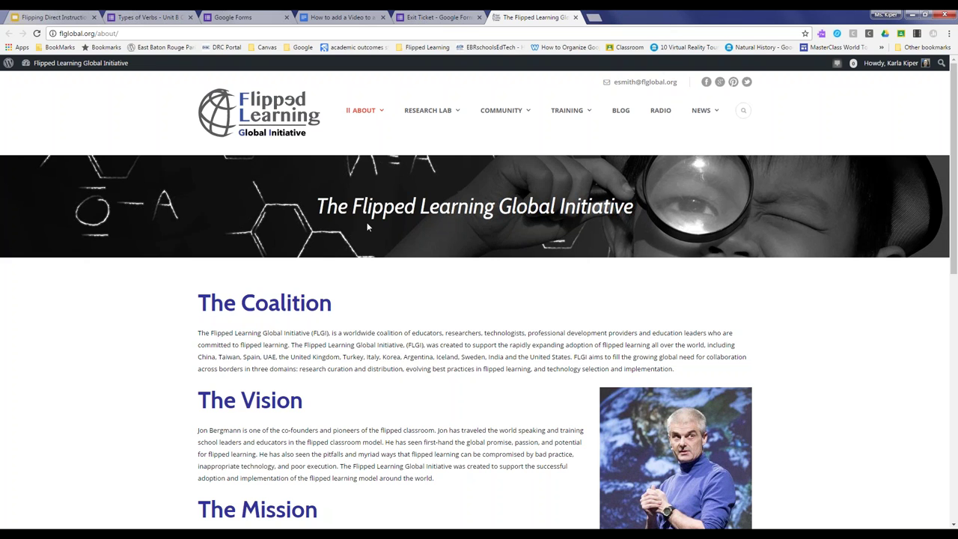
# Switch to the presentation, open the Ratios form linked on the Math Example slide and advance past its video section
pyautogui.click(75, 16)
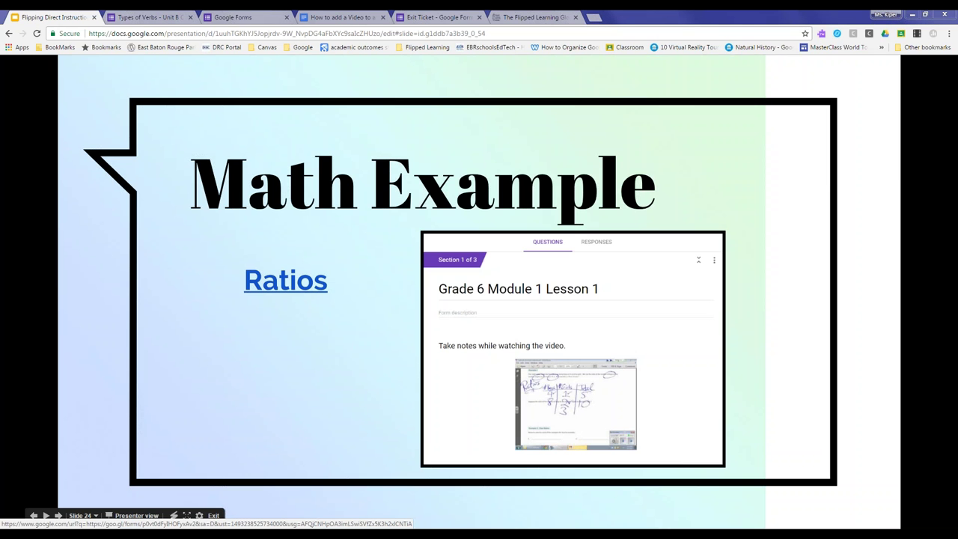
pyautogui.click(285, 280)
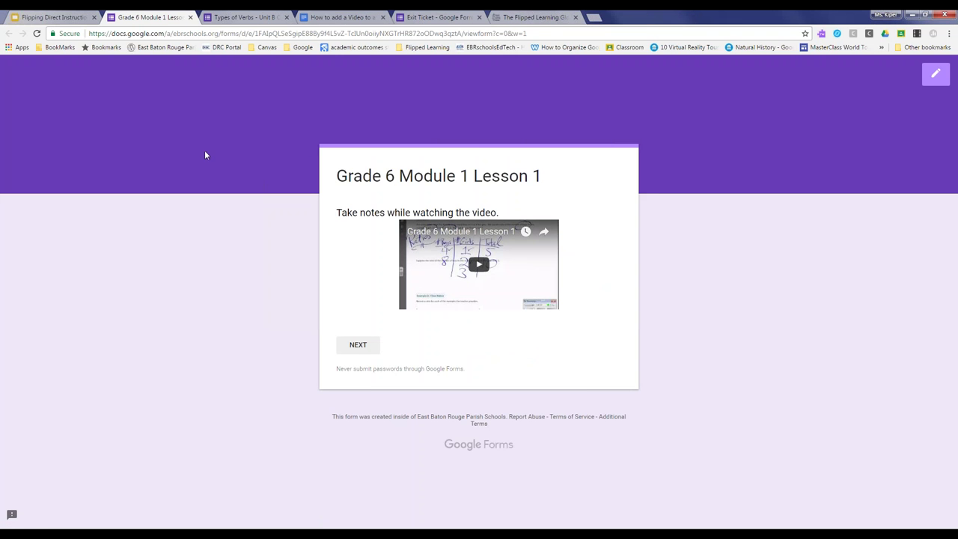
pyautogui.click(359, 348)
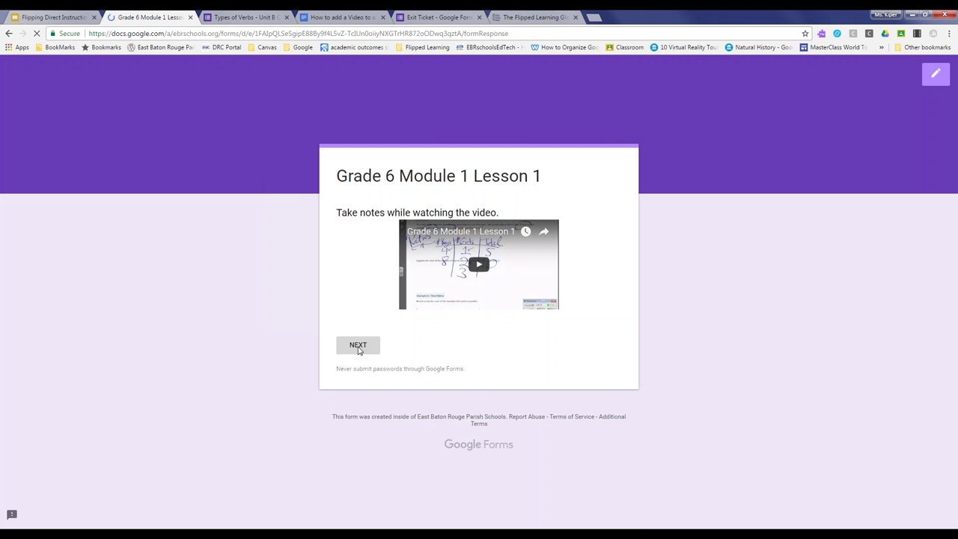
# Examine the multiple-choice ratio questions in the Practice Problems, Part 1 section
pyautogui.scroll(-4, 309, 329)
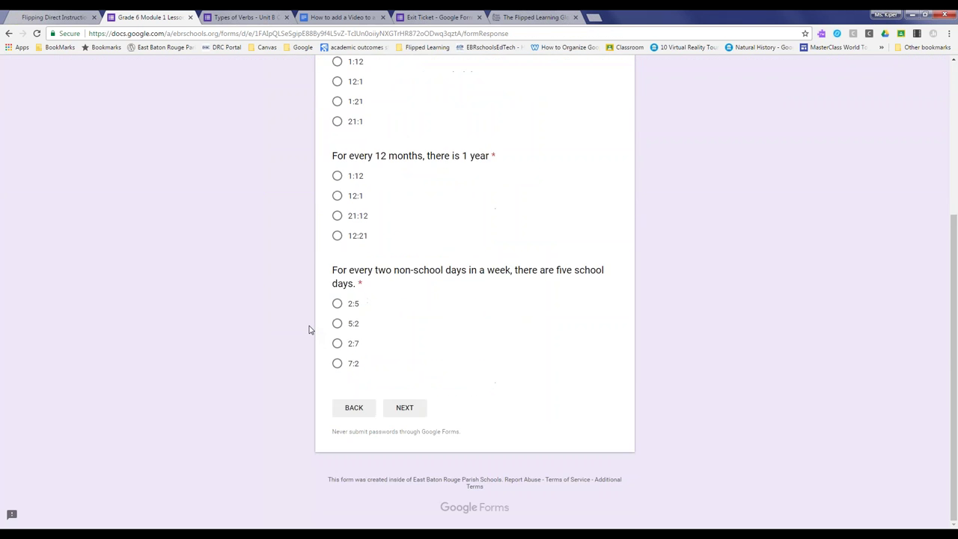
pyautogui.scroll(3, 309, 329)
pyautogui.scroll(-1, 309, 329)
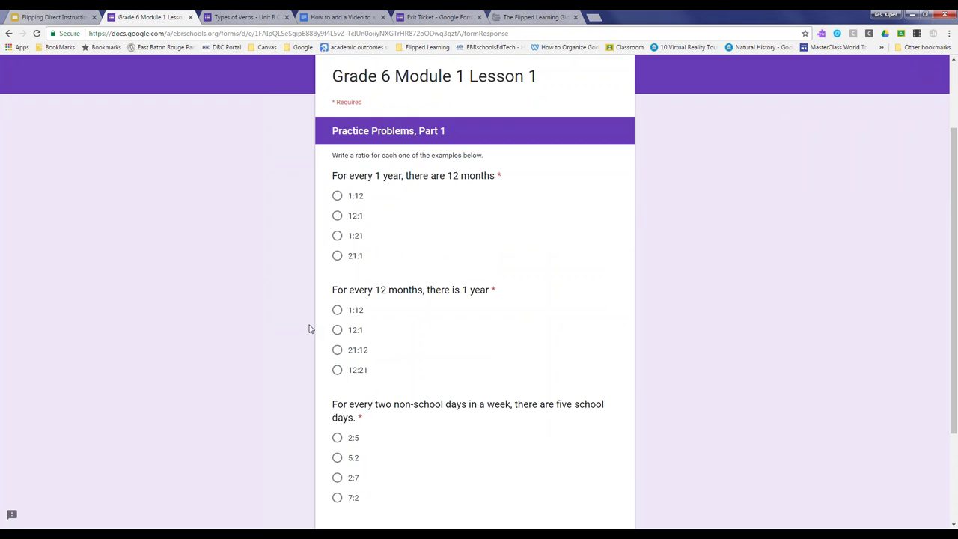
pyautogui.scroll(-2, 315, 221)
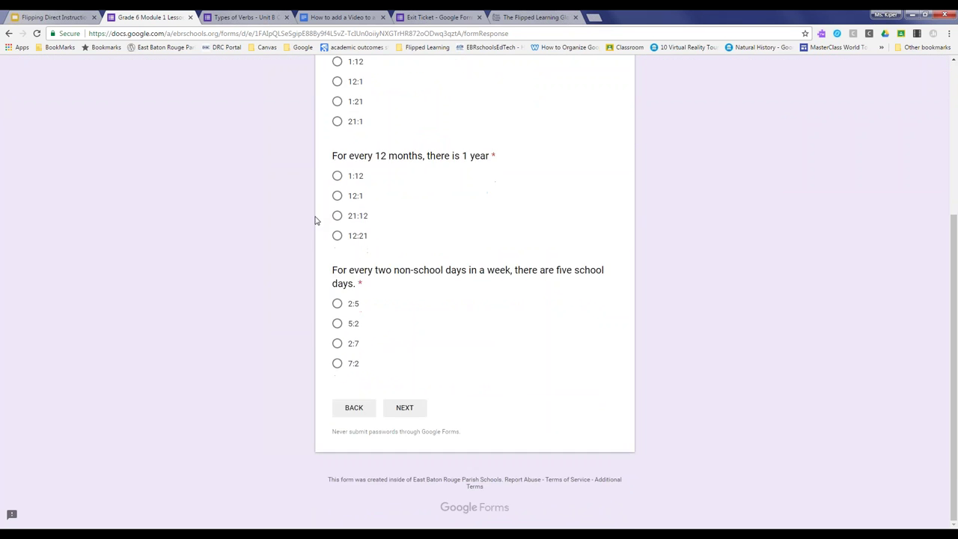
pyautogui.scroll(2, 315, 220)
pyautogui.scroll(1, 328, 208)
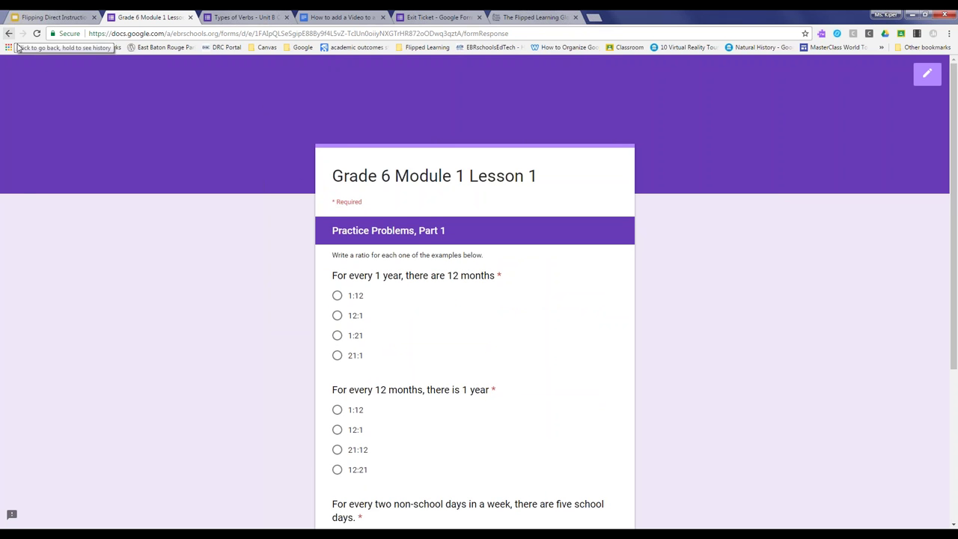
pyautogui.scroll(-3, 315, 210)
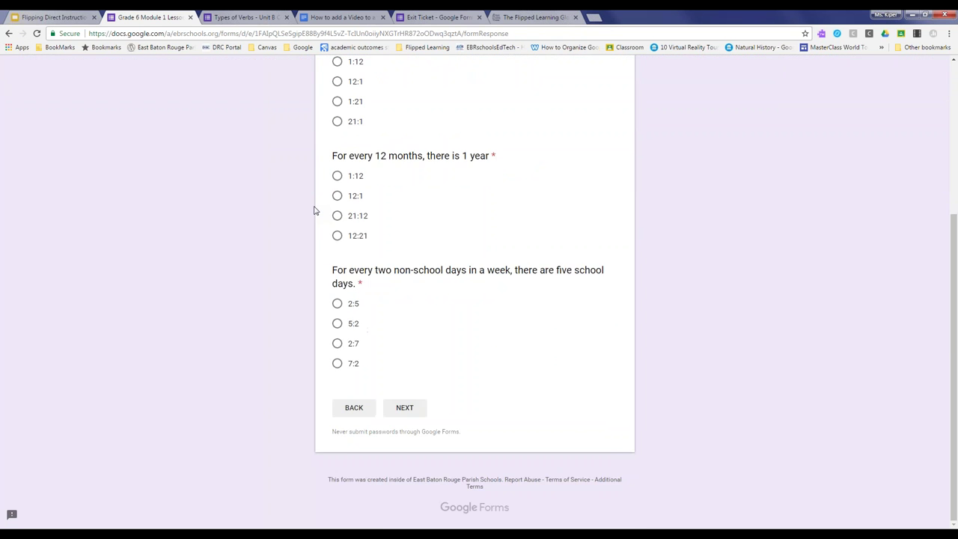
pyautogui.scroll(3, 314, 210)
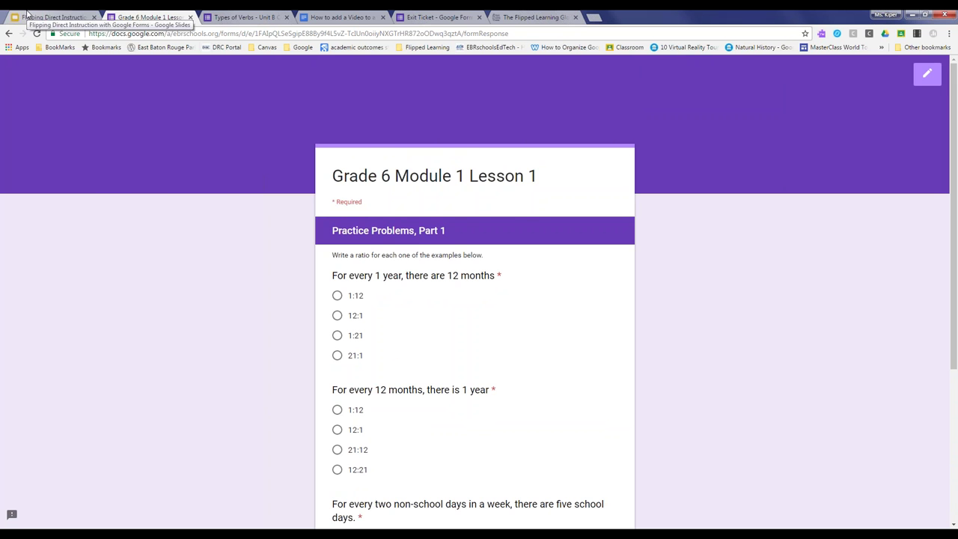
# Return to the presentation, advance to the Find Videos Here slide and open the Screencast-o-matic site
pyautogui.click(43, 17)
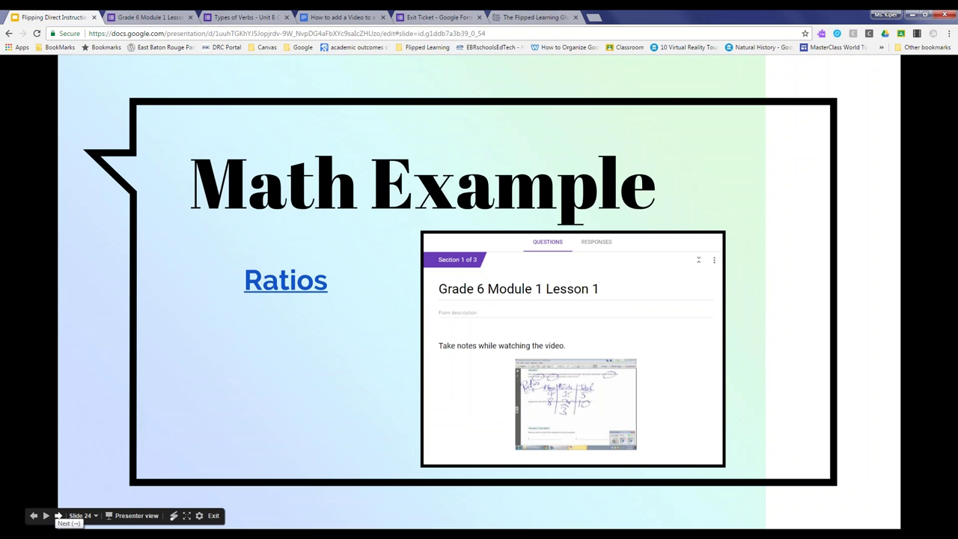
pyautogui.click(57, 516)
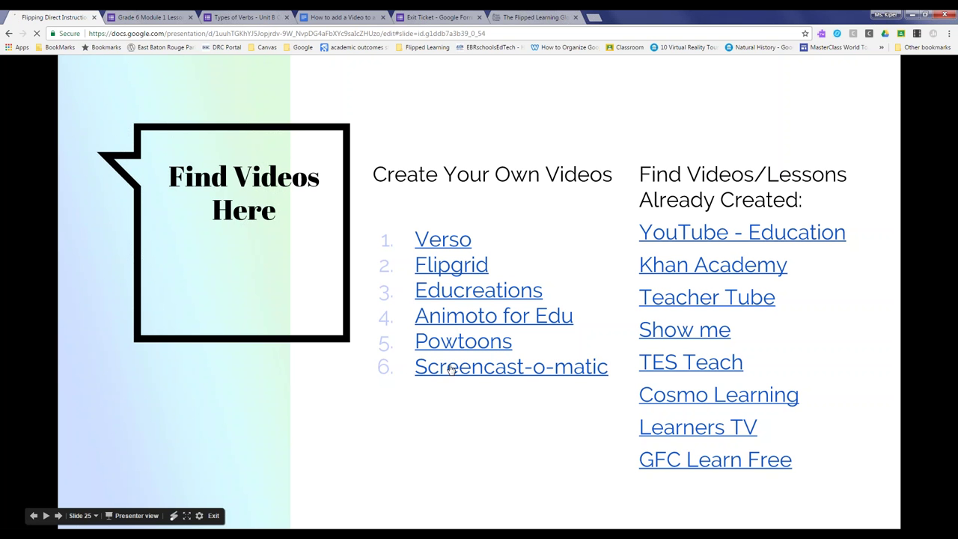
pyautogui.click(511, 366)
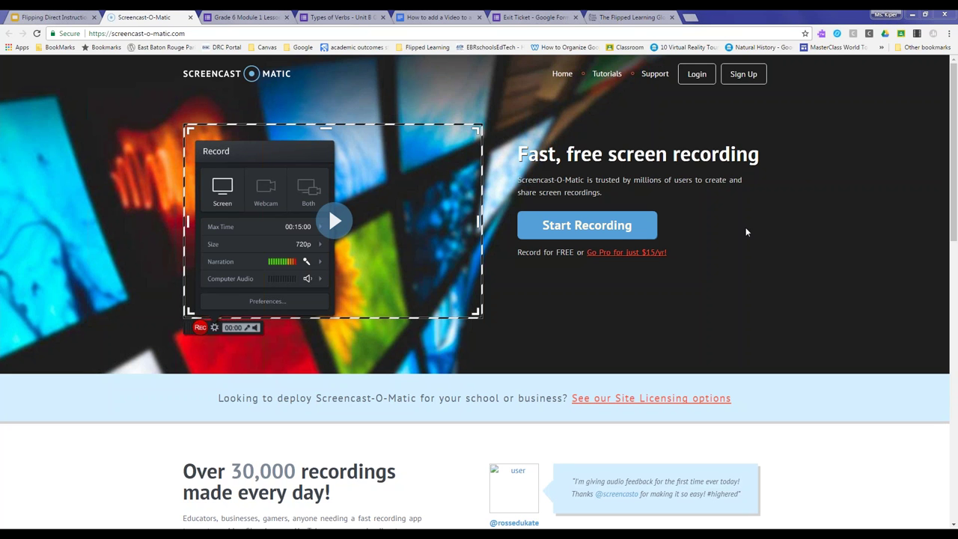
# Open Educreations from the presentation's video resources slide, log in with Google and create a new lesson
pyautogui.click(51, 16)
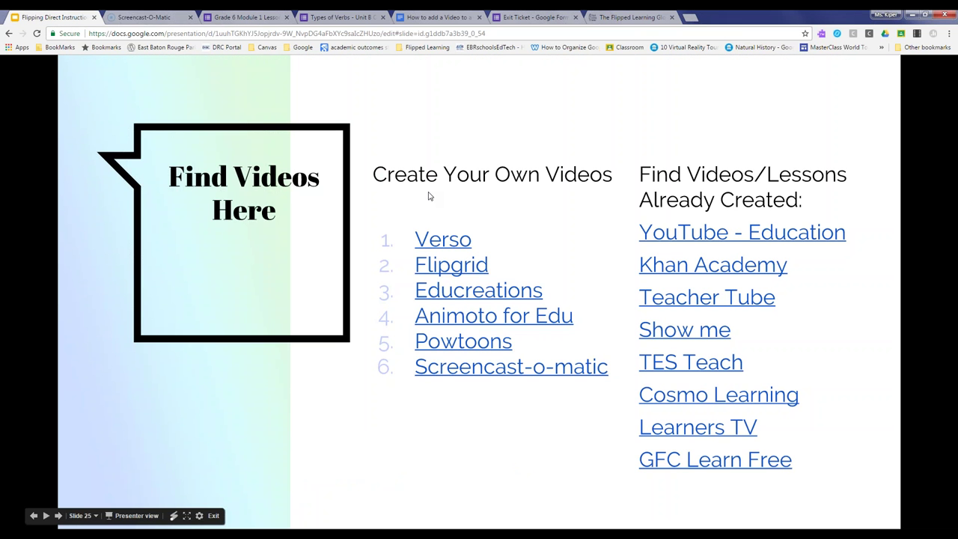
pyautogui.click(478, 291)
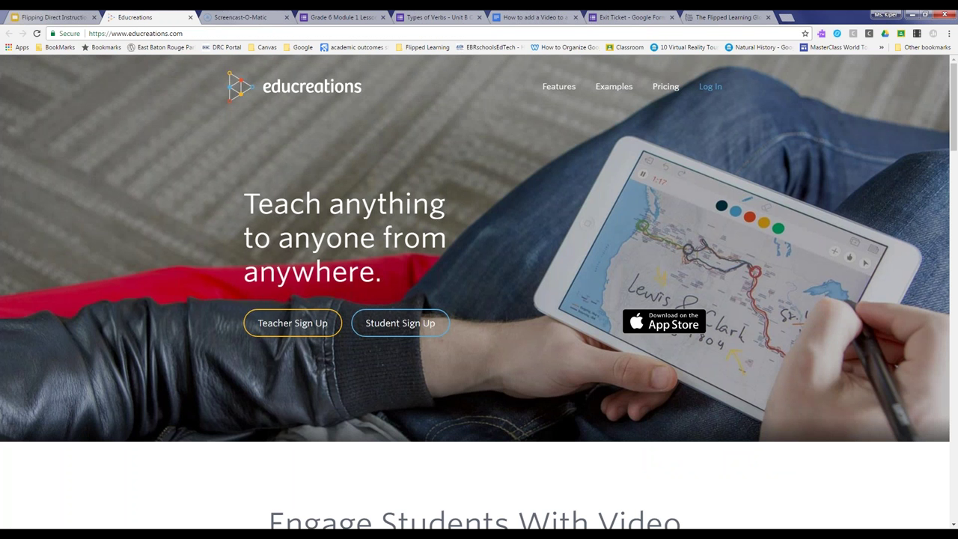
pyautogui.click(709, 89)
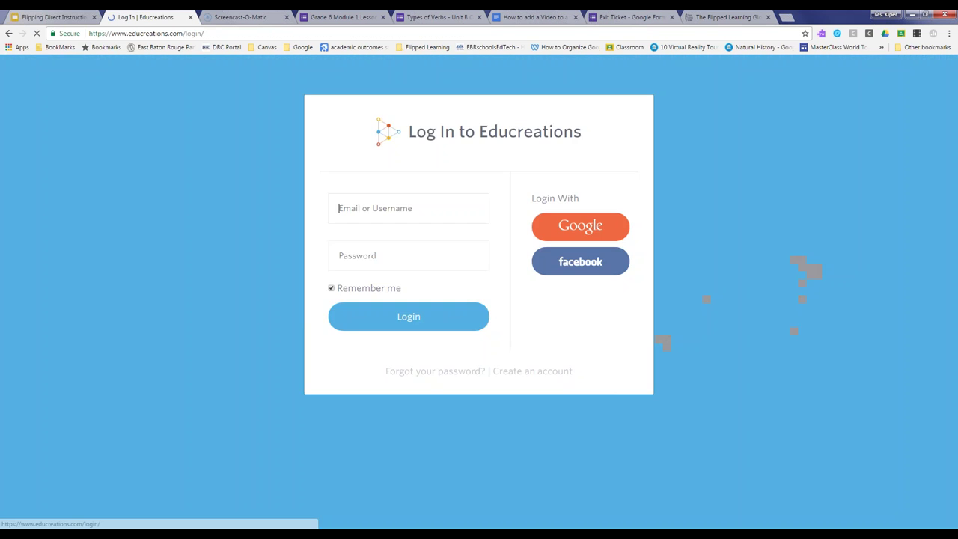
pyautogui.click(549, 231)
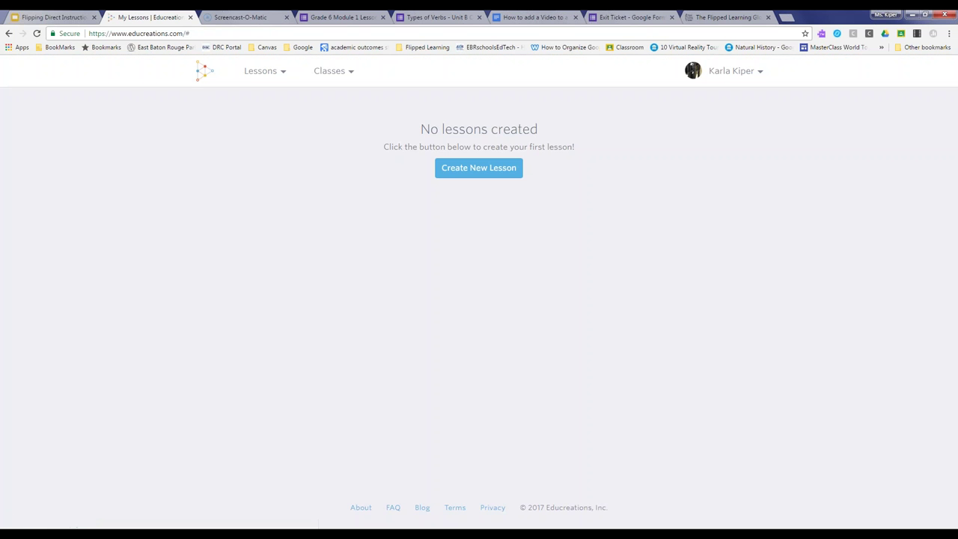
pyautogui.click(474, 172)
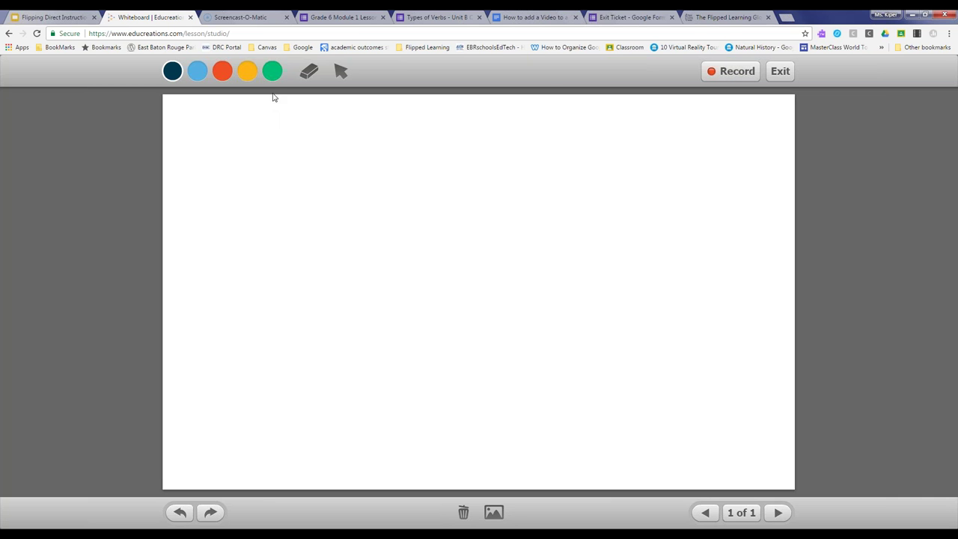
# Draw a curved stroke and the equation 4 + 4 = 8 on the whiteboard with the black pen
pyautogui.click(171, 72)
pyautogui.click(210, 123)
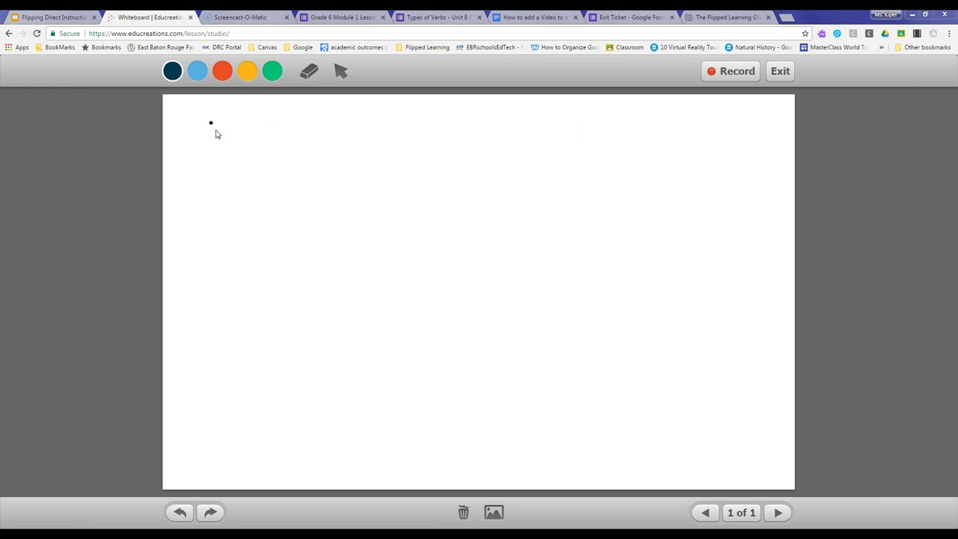
pyautogui.moveTo(210, 124); pyautogui.dragTo(253, 189)
pyautogui.moveTo(235, 237)
pyautogui.mouseDown()
pyautogui.moveTo(232, 262)
pyautogui.moveTo(275, 269)
pyautogui.moveTo(267, 299)
pyautogui.mouseUp()
pyautogui.moveTo(306, 256)
pyautogui.mouseDown()
pyautogui.moveTo(309, 295)
pyautogui.moveTo(339, 281)
pyautogui.moveTo(386, 287)
pyautogui.moveTo(395, 306)
pyautogui.mouseUp()
pyautogui.moveTo(435, 279)
pyautogui.mouseDown()
pyautogui.moveTo(465, 279)
pyautogui.moveTo(464, 294)
pyautogui.mouseUp()
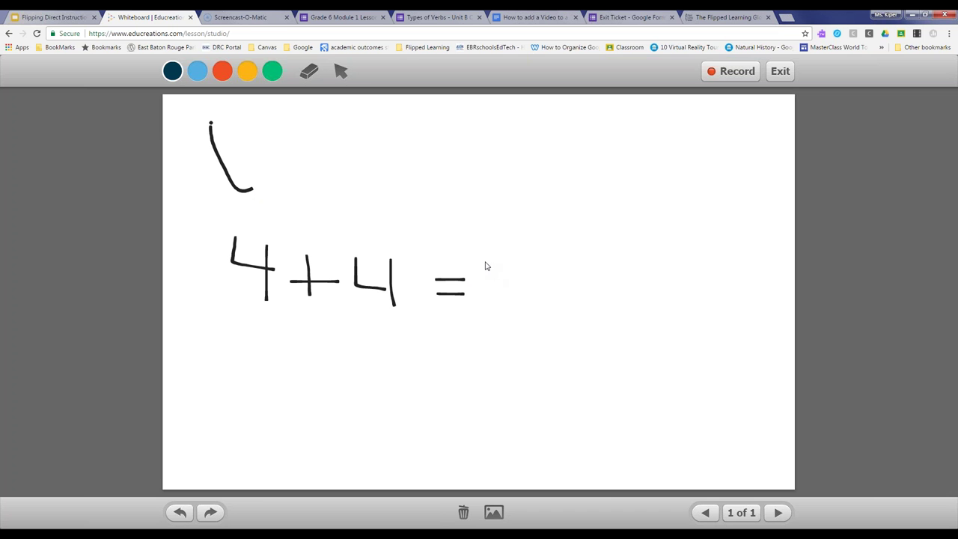
pyautogui.moveTo(516, 258)
pyautogui.mouseDown()
pyautogui.moveTo(512, 288)
pyautogui.moveTo(506, 261)
pyautogui.moveTo(515, 262)
pyautogui.mouseUp()
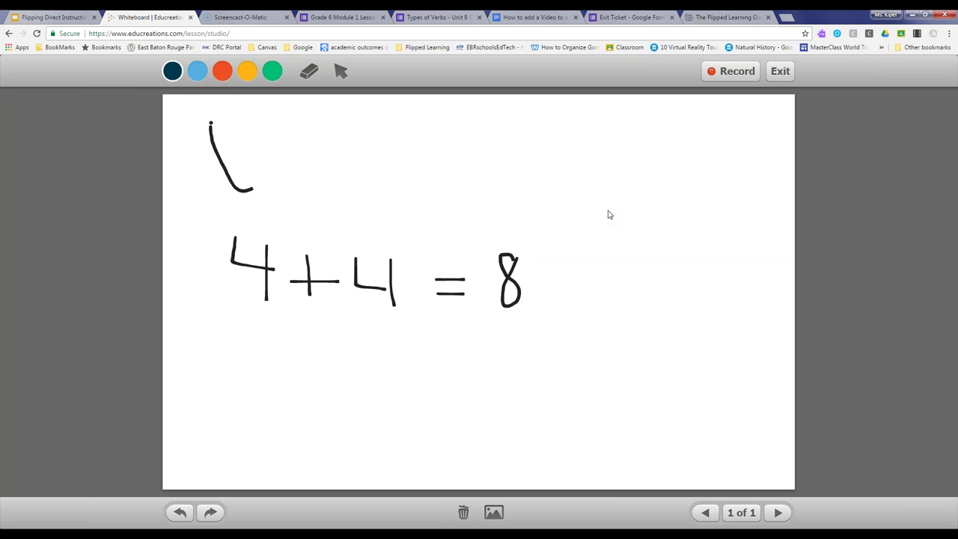
# Start recording the whiteboard lesson and allow Educreations to access the camera and microphone
pyautogui.click(730, 72)
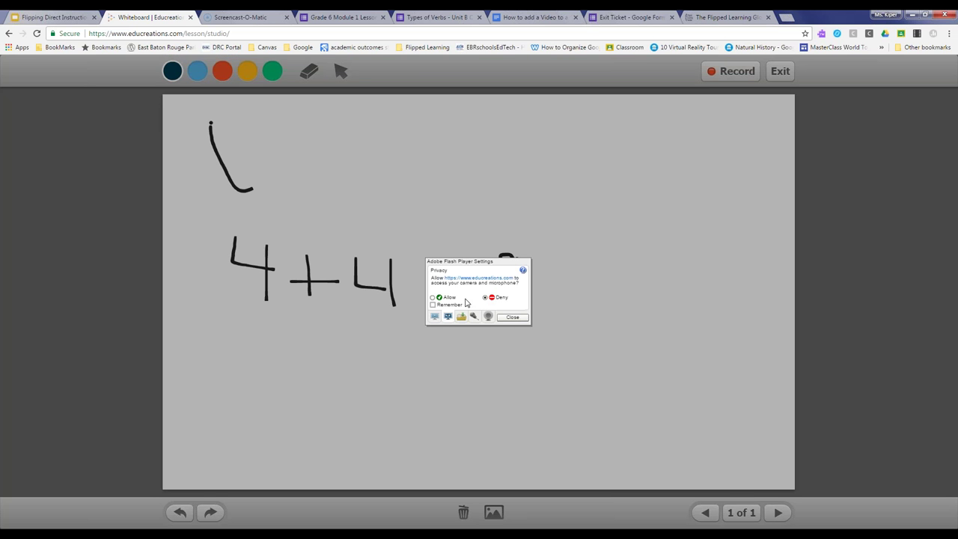
pyautogui.click(433, 297)
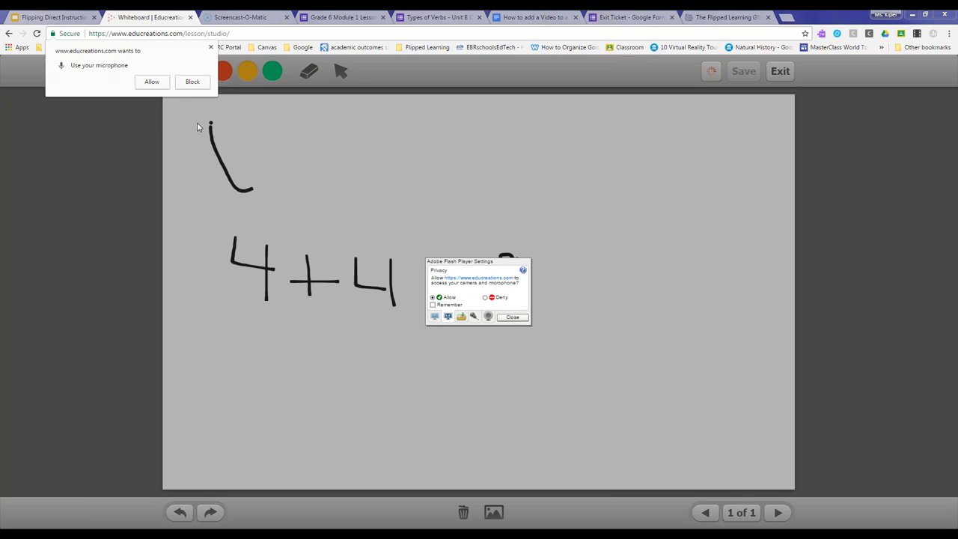
pyautogui.click(154, 82)
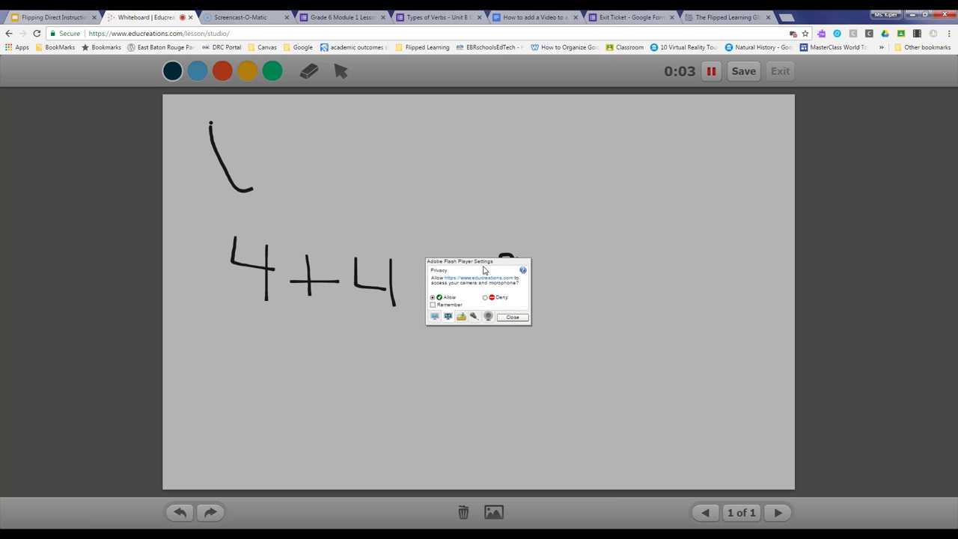
pyautogui.click(512, 317)
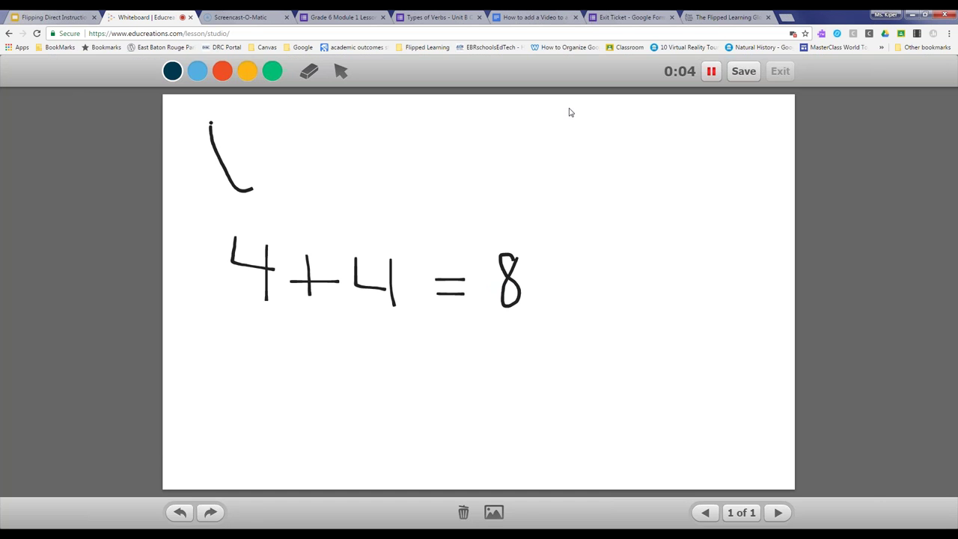
# Save the whiteboard recording as a lesson titled Demo and open the saved lesson's page
pyautogui.click(749, 75)
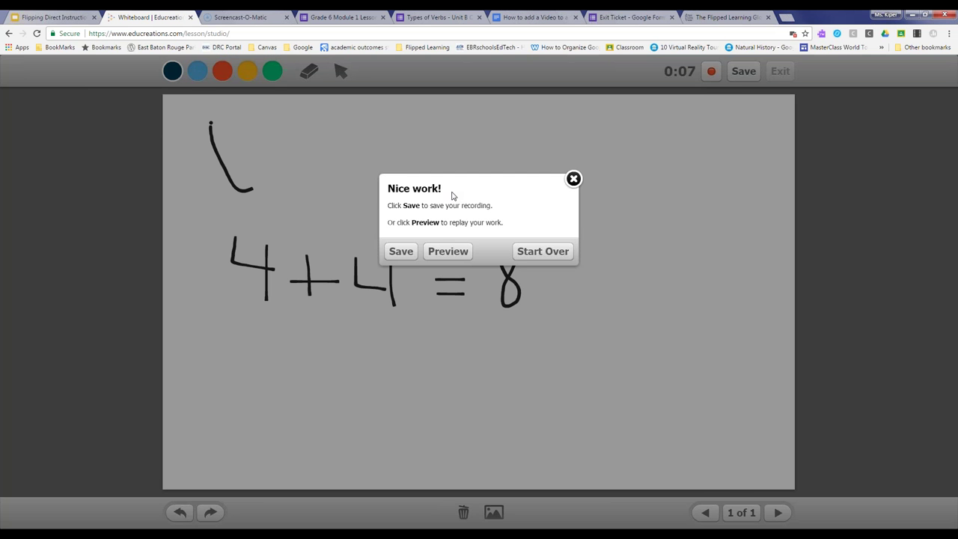
pyautogui.click(400, 256)
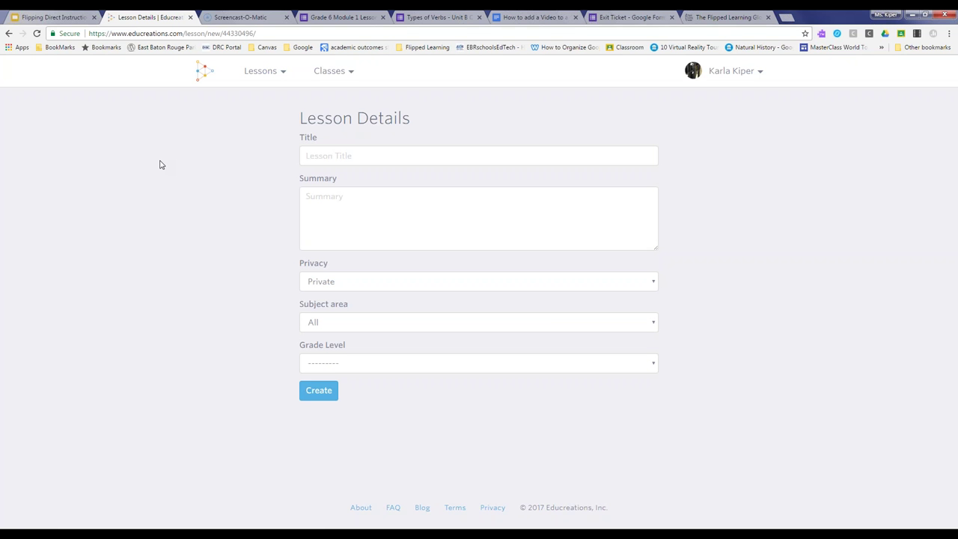
pyautogui.click(342, 155)
pyautogui.write('Demo')
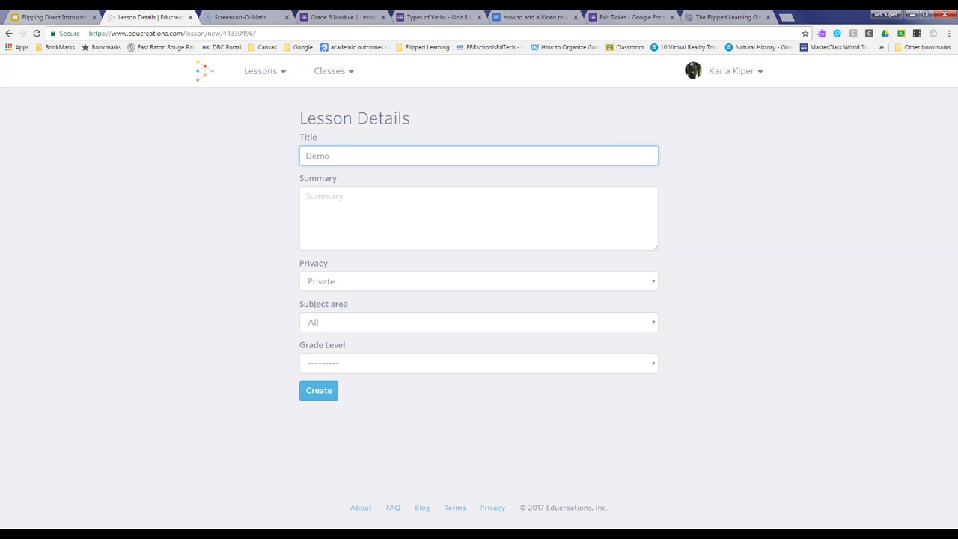
pyautogui.click(319, 390)
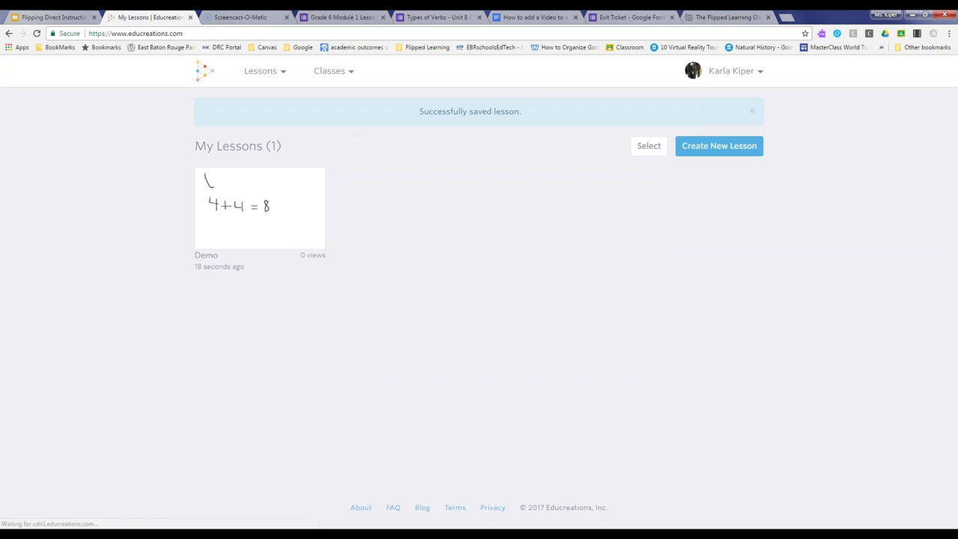
pyautogui.click(240, 223)
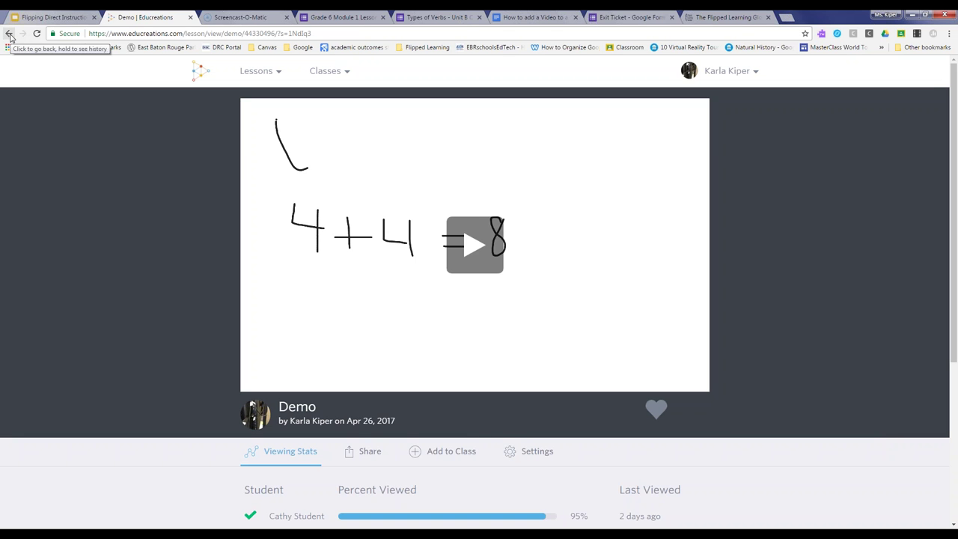
# Open Powtoons from the presentation's Find Videos Here slide and look over the My Powtoons page, dismissing the Spring Sale offer
pyautogui.click(45, 16)
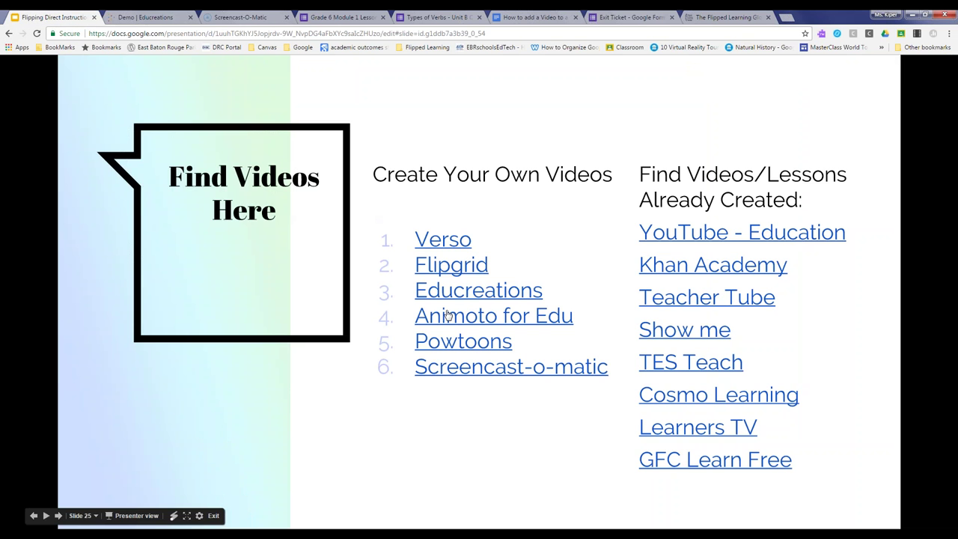
pyautogui.click(484, 377)
pyautogui.click(468, 343)
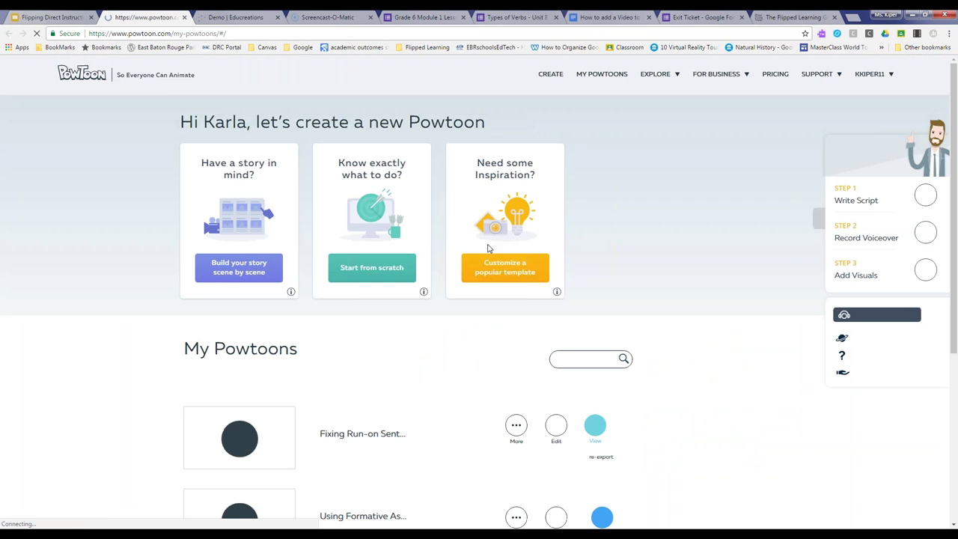
pyautogui.scroll(-2, 656, 226)
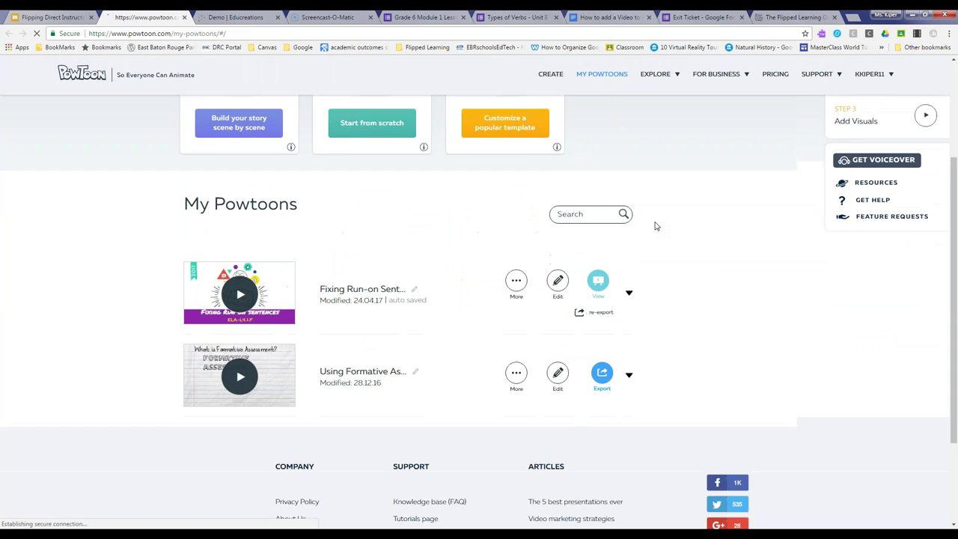
pyautogui.scroll(-1, 656, 226)
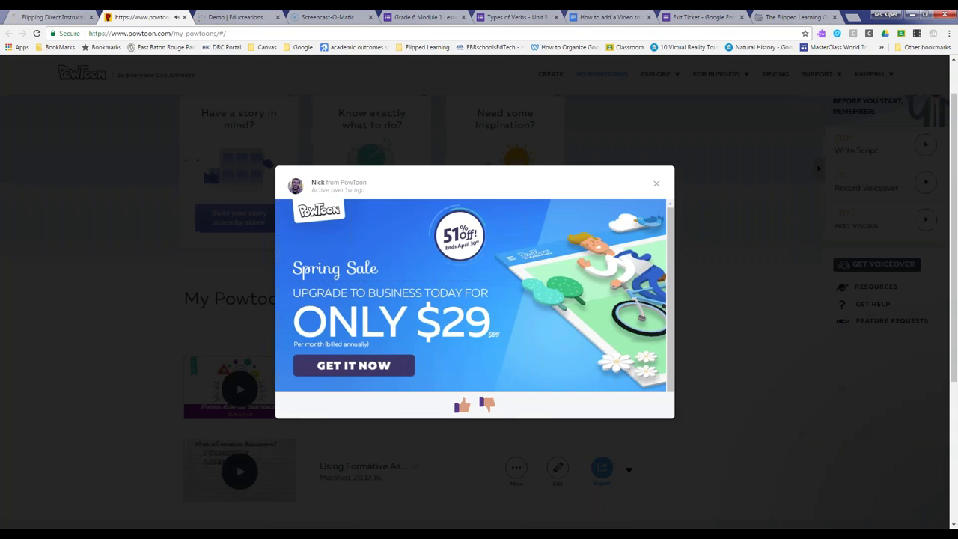
pyautogui.click(657, 185)
pyautogui.scroll(1, 576, 173)
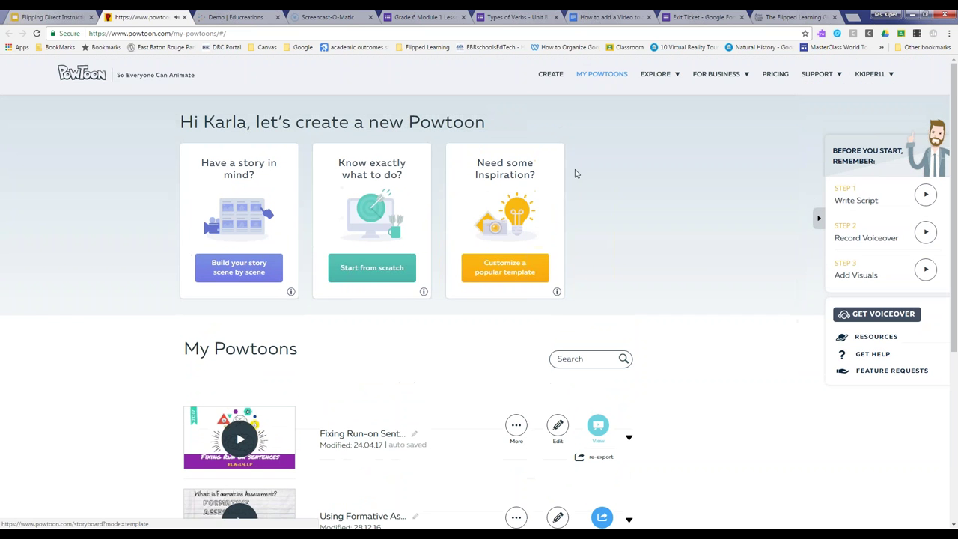
# Open Animoto for Edu from the presentation's video resources slide, look through its education page and close it
pyautogui.click(72, 16)
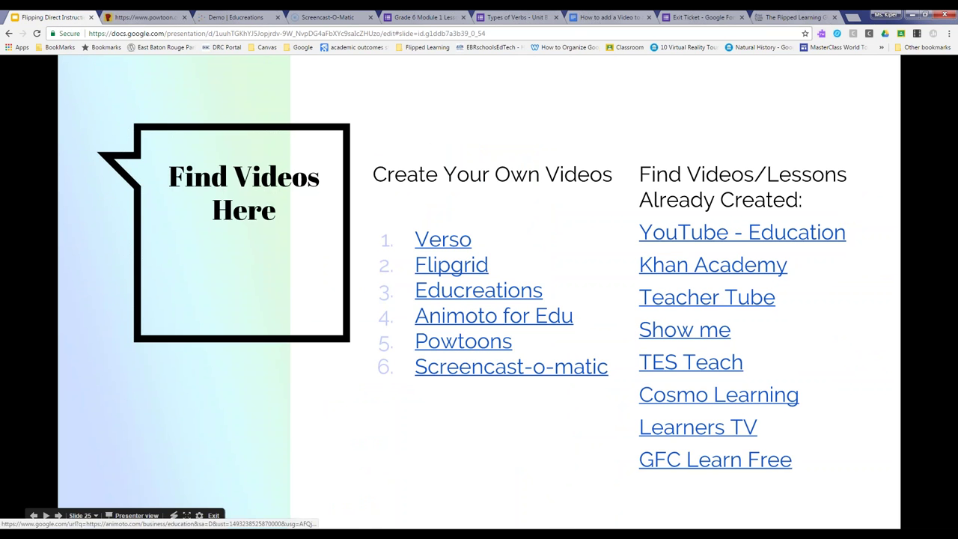
pyautogui.click(516, 315)
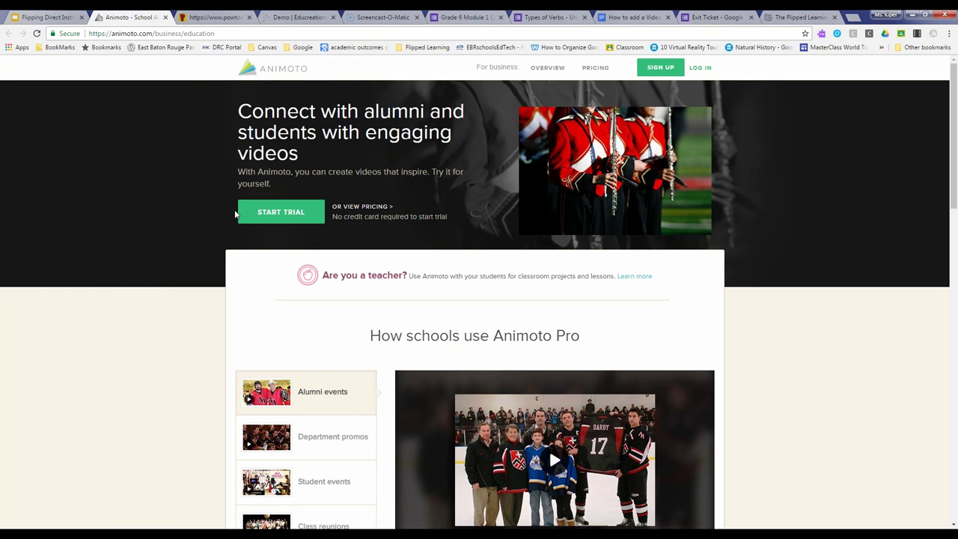
pyautogui.scroll(-7, 232, 209)
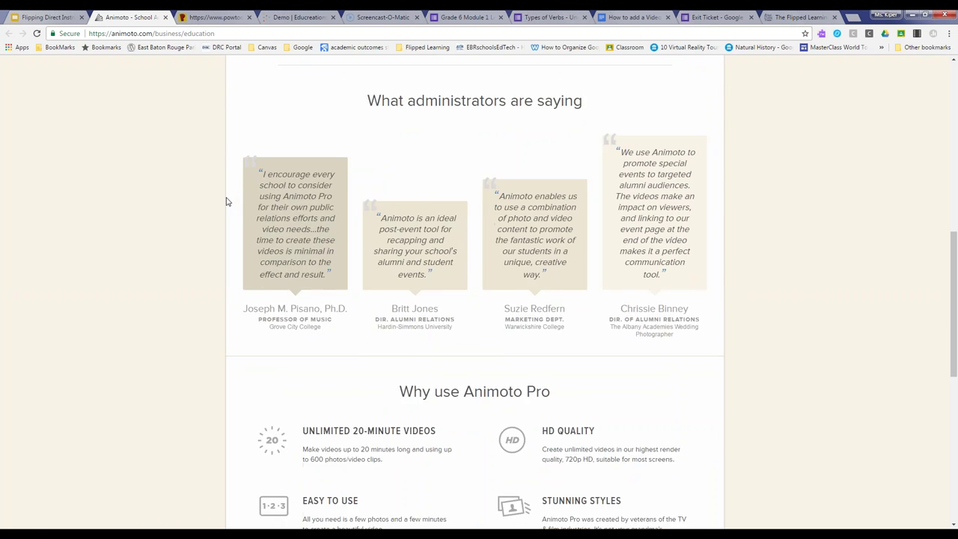
pyautogui.scroll(-6, 229, 202)
pyautogui.scroll(4, 228, 202)
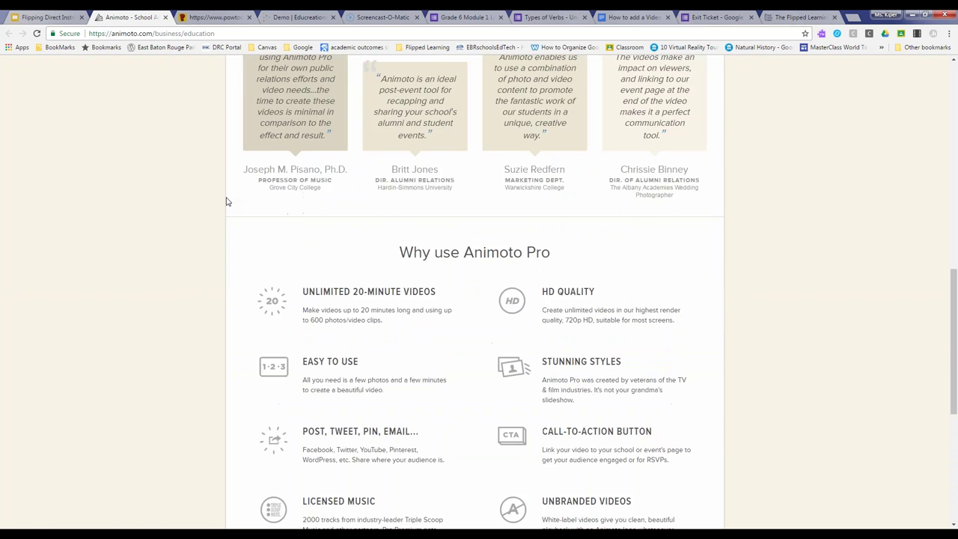
pyautogui.scroll(10, 228, 202)
pyautogui.click(165, 16)
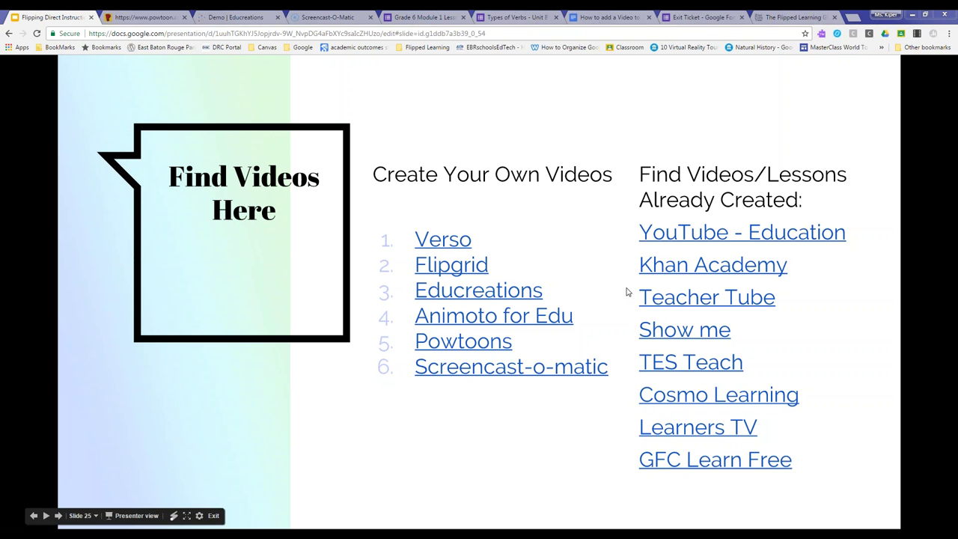
# Open YouTube - Education from the slide and view the Featured Videos playlist, returning to the channel's playlists
pyautogui.click(741, 232)
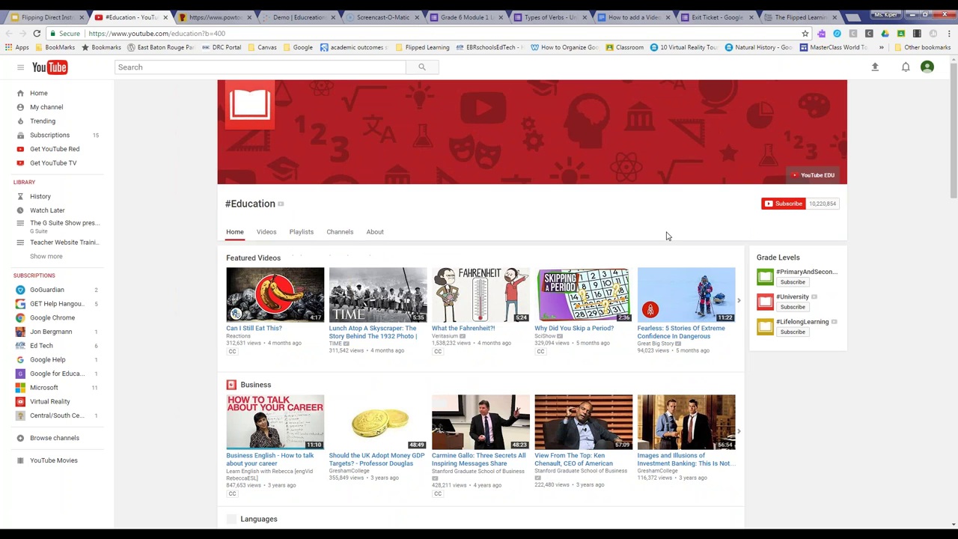
pyautogui.click(302, 234)
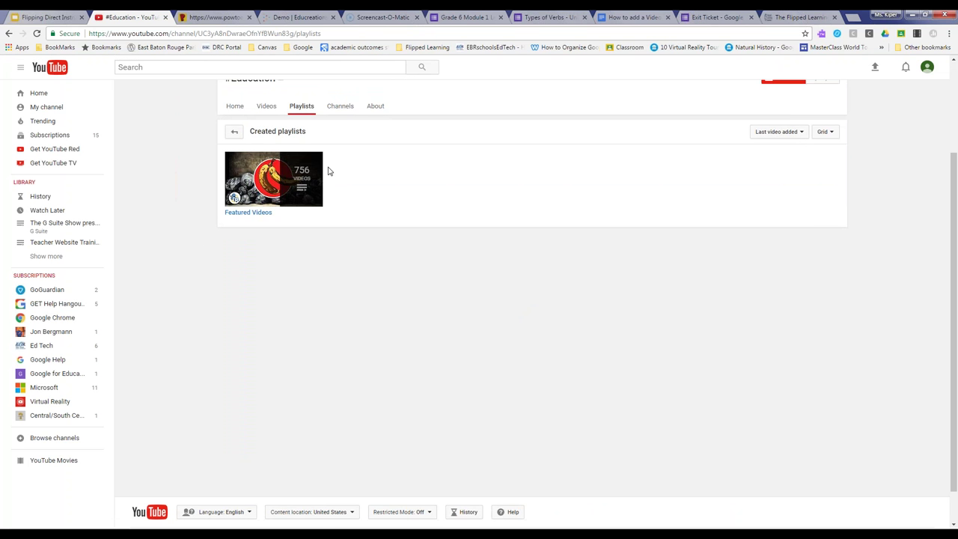
pyautogui.click(277, 178)
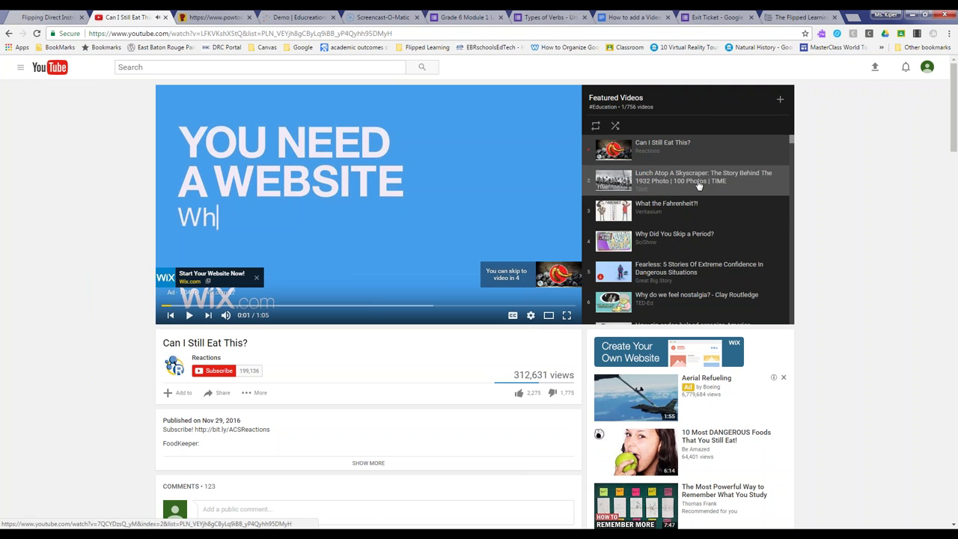
pyautogui.scroll(-4, 696, 184)
pyautogui.click(8, 33)
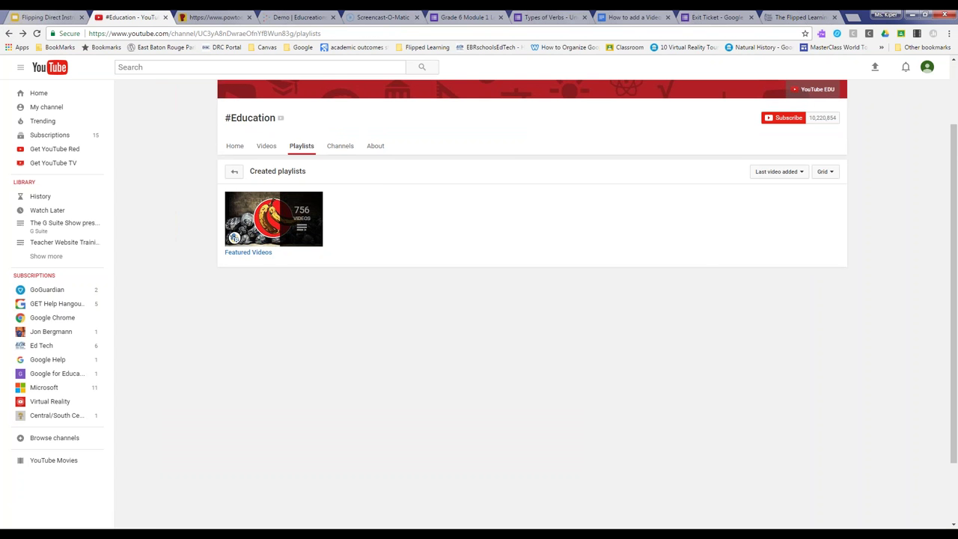
# Close the open YouTube, Powtoon and Educreations Demo pages
pyautogui.click(165, 17)
pyautogui.click(166, 17)
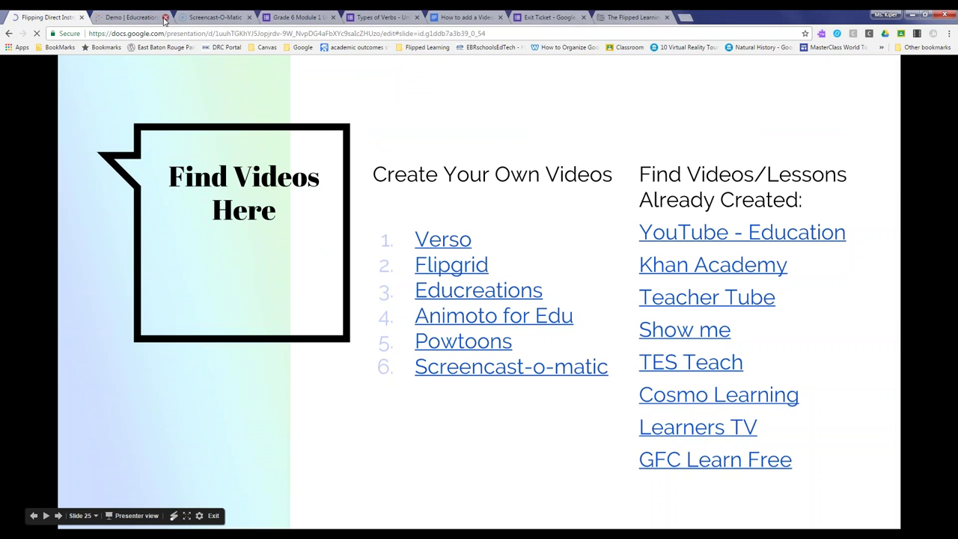
pyautogui.click(165, 18)
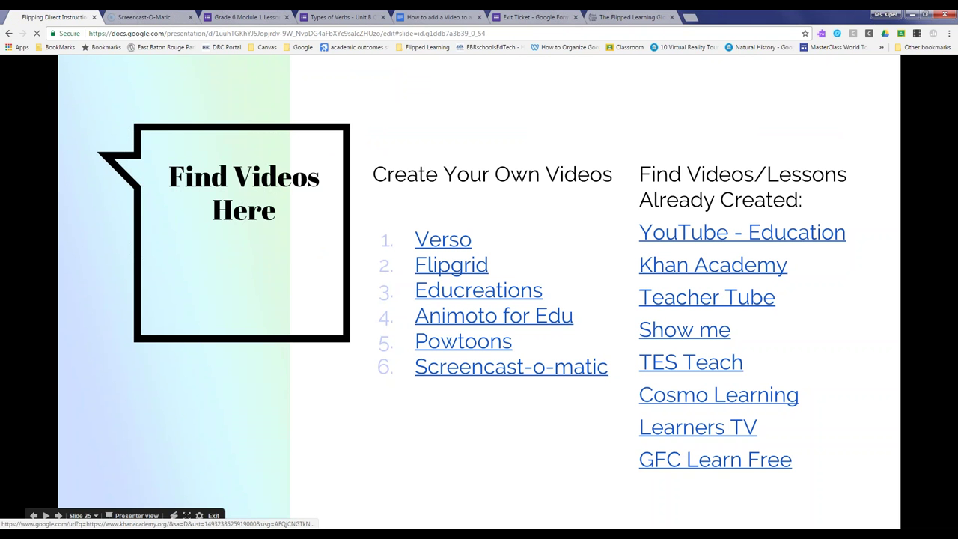
# Open Teacher Tube from the slide, browse its video categories and view the Dividing Polynomial by Monomial page before closing the site
pyautogui.click(703, 299)
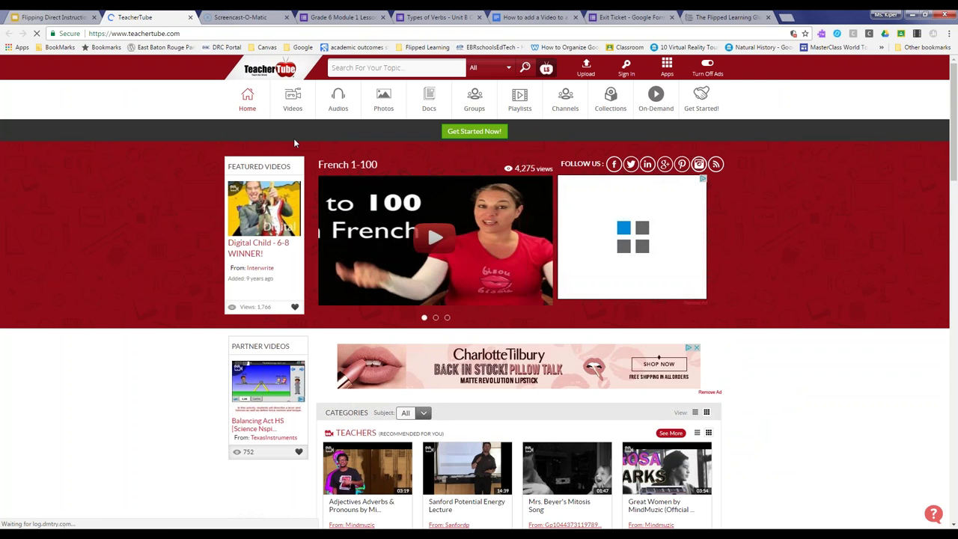
pyautogui.scroll(-3, 144, 238)
pyautogui.scroll(-1, 143, 238)
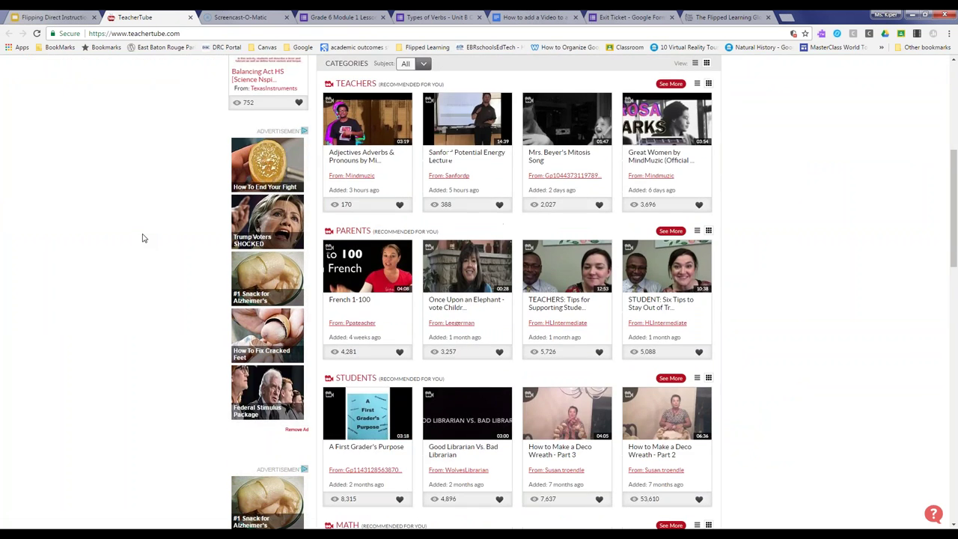
pyautogui.scroll(2, 146, 235)
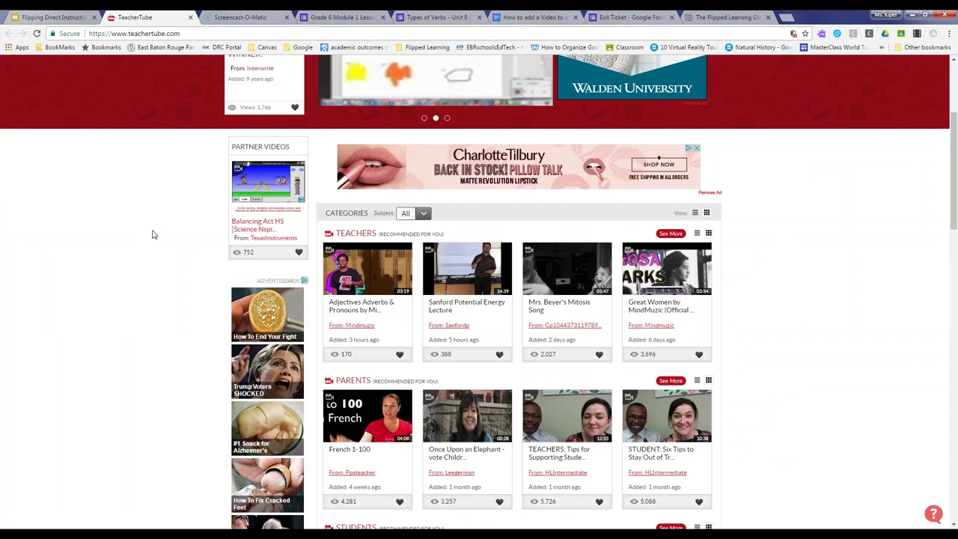
pyautogui.scroll(-6, 152, 235)
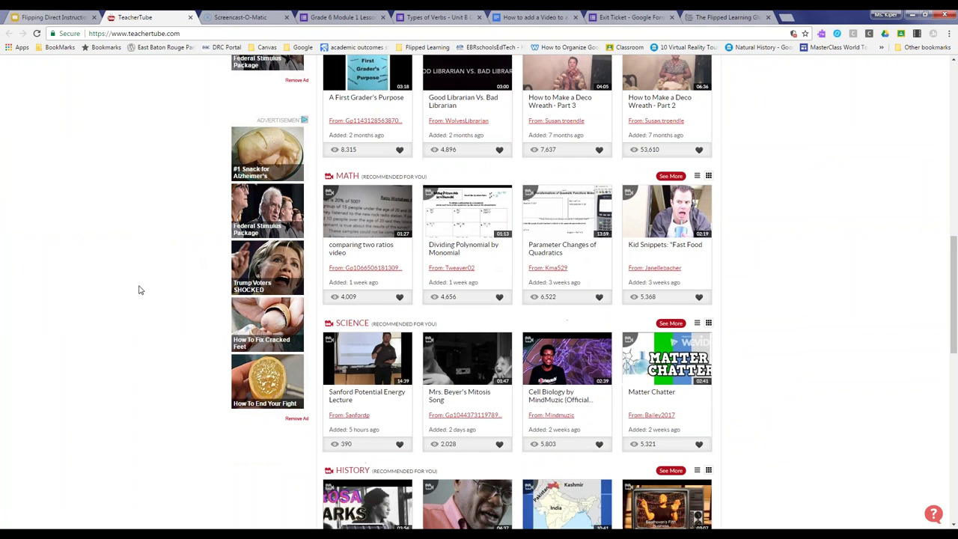
pyautogui.click(267, 326)
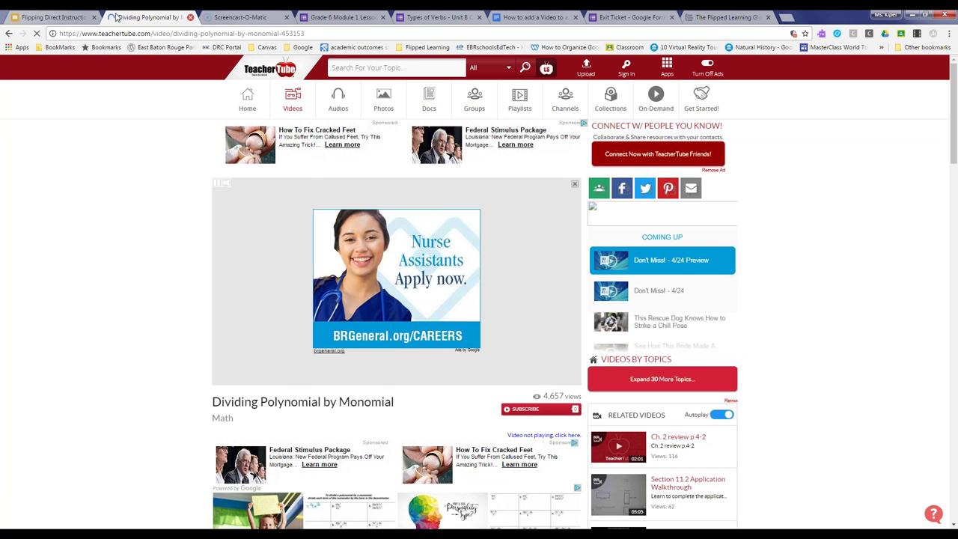
pyautogui.hotkey('ctrl', 'w')
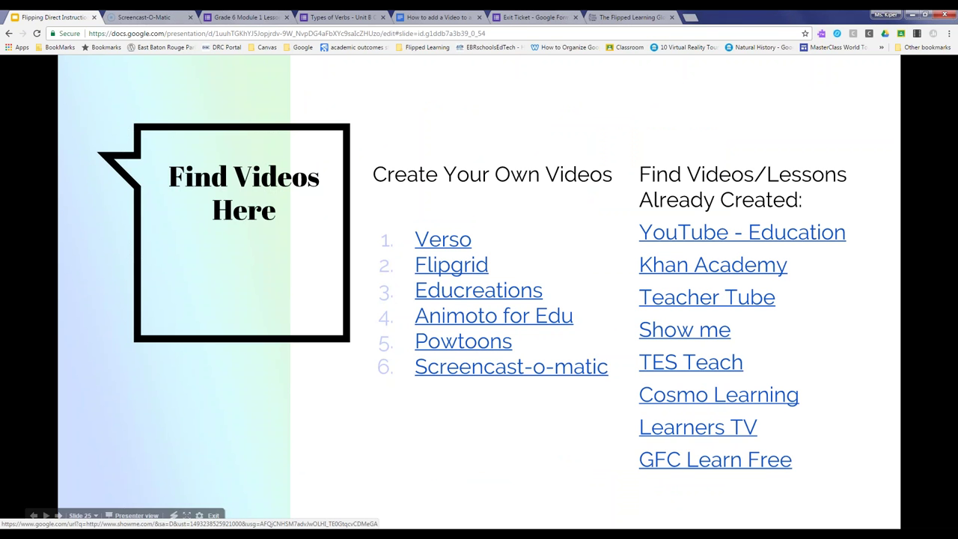
# Open Show me from the slide and browse its community lessons on United States History
pyautogui.click(677, 340)
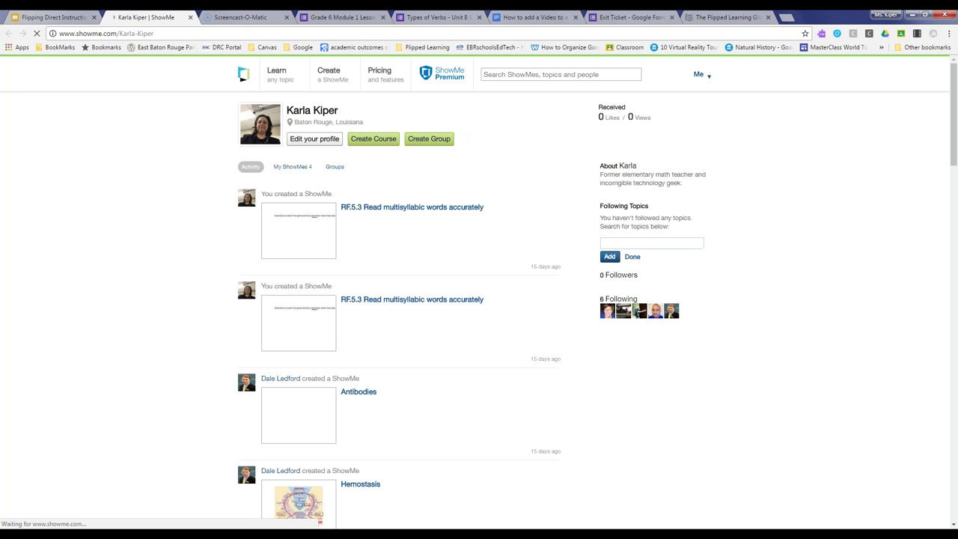
pyautogui.click(274, 75)
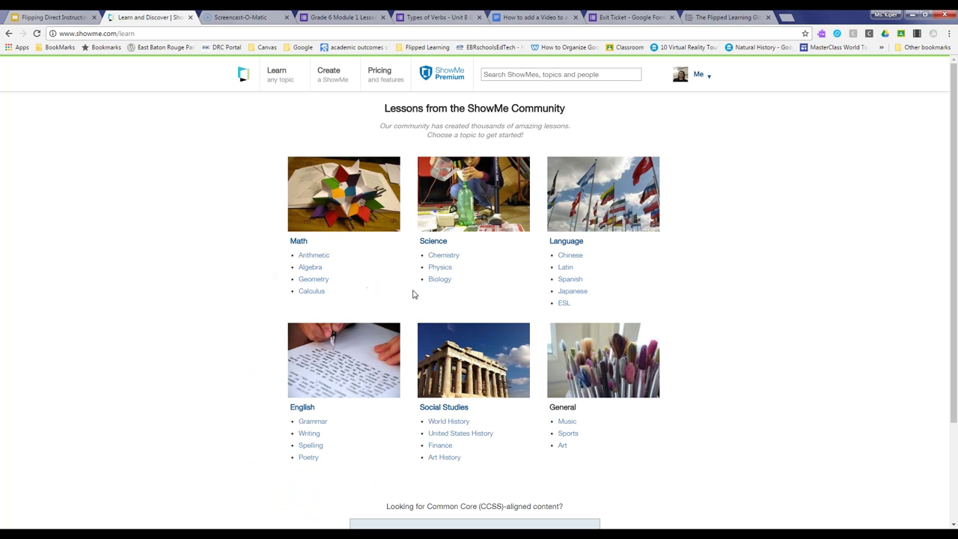
pyautogui.click(450, 434)
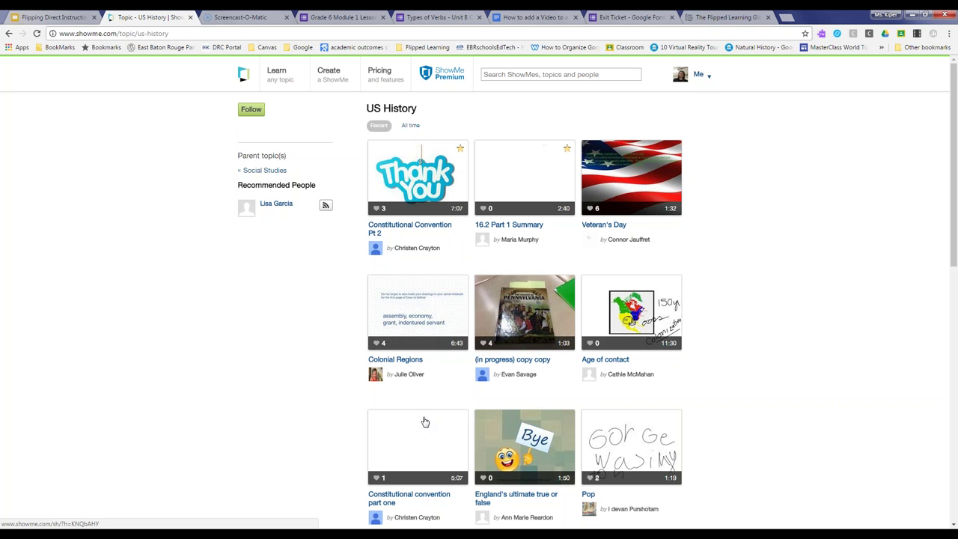
pyautogui.scroll(-1, 293, 370)
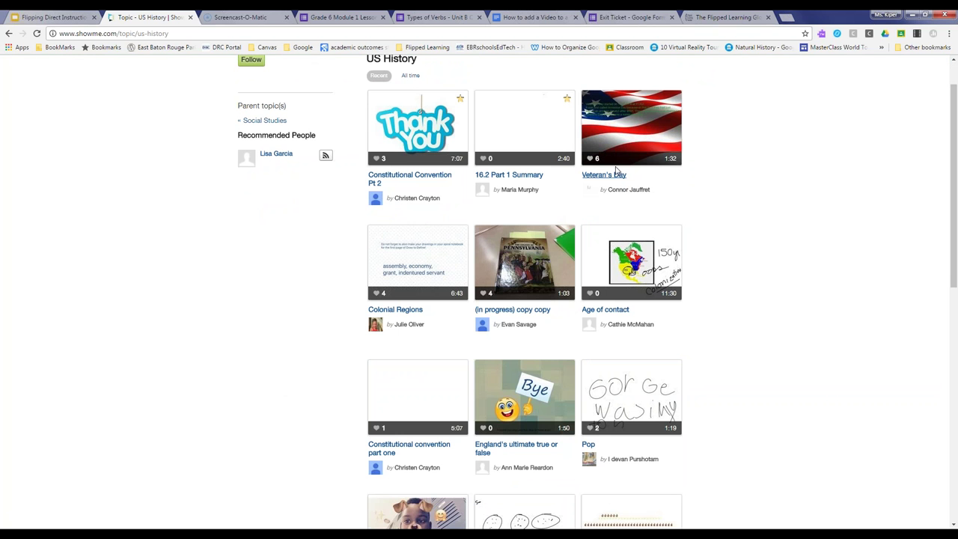
# Open the Veteran's Day lesson in the US History topic, watch part of its video and pause it
pyautogui.click(616, 175)
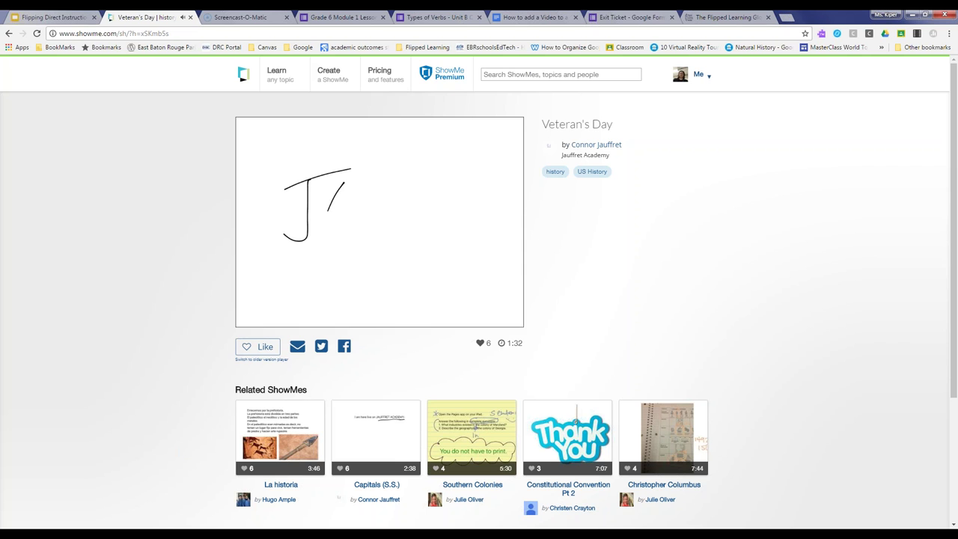
pyautogui.click(330, 318)
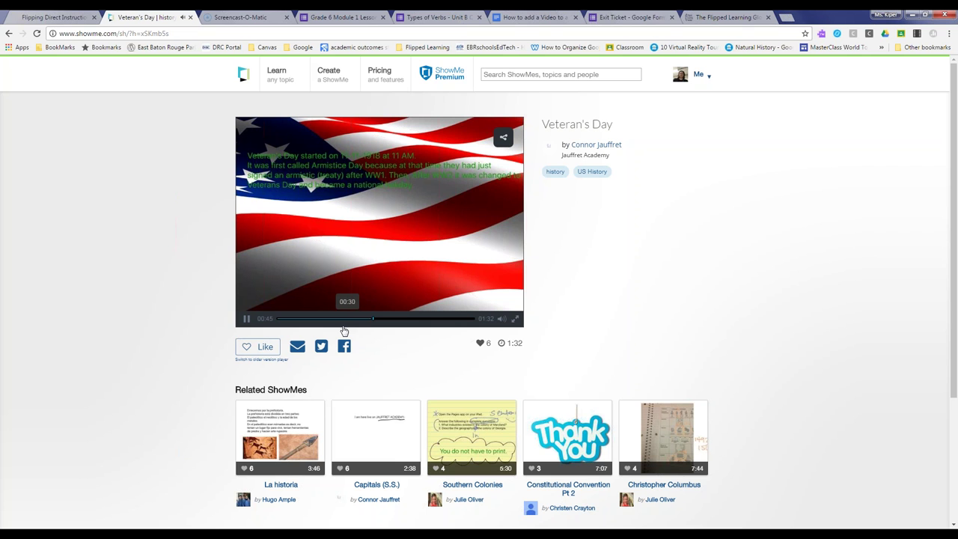
pyautogui.click(248, 321)
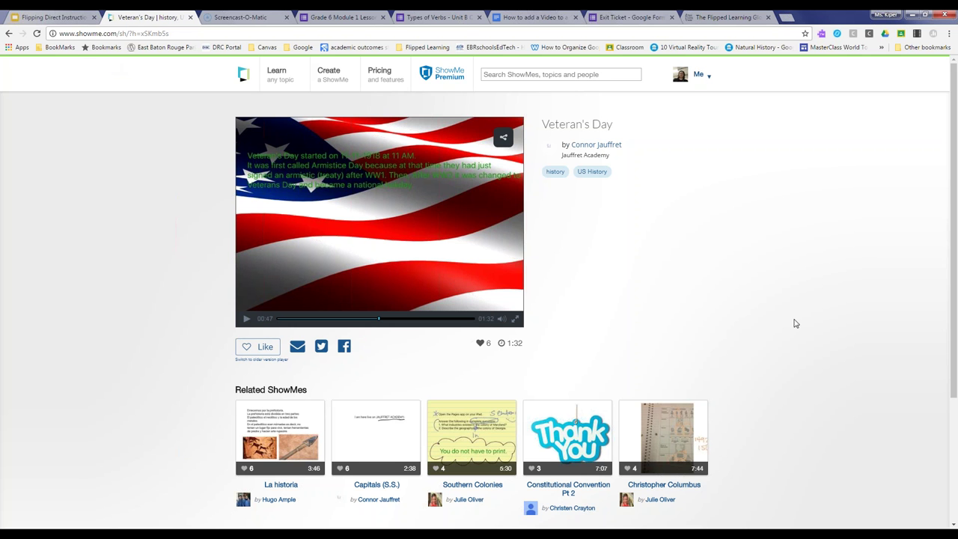
# Open TES Teach from the Find Videos Here slide and close the open Veteran's Day and Screencast-O-Matic pages
pyautogui.click(44, 16)
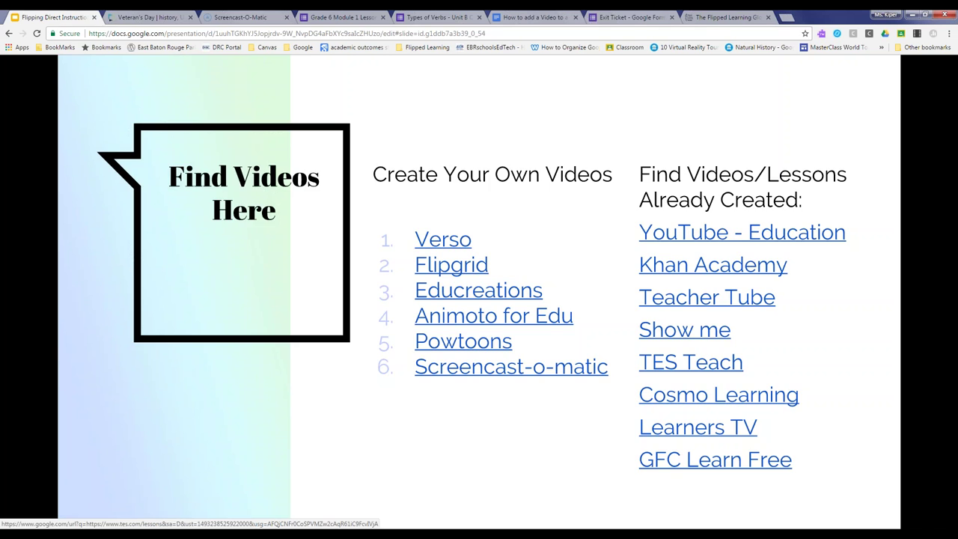
pyautogui.click(690, 362)
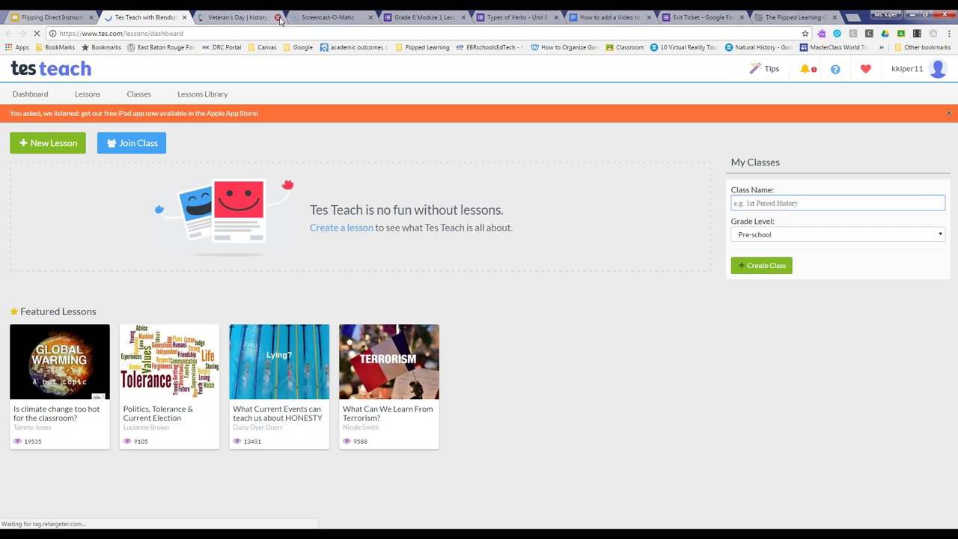
pyautogui.click(277, 18)
pyautogui.click(277, 17)
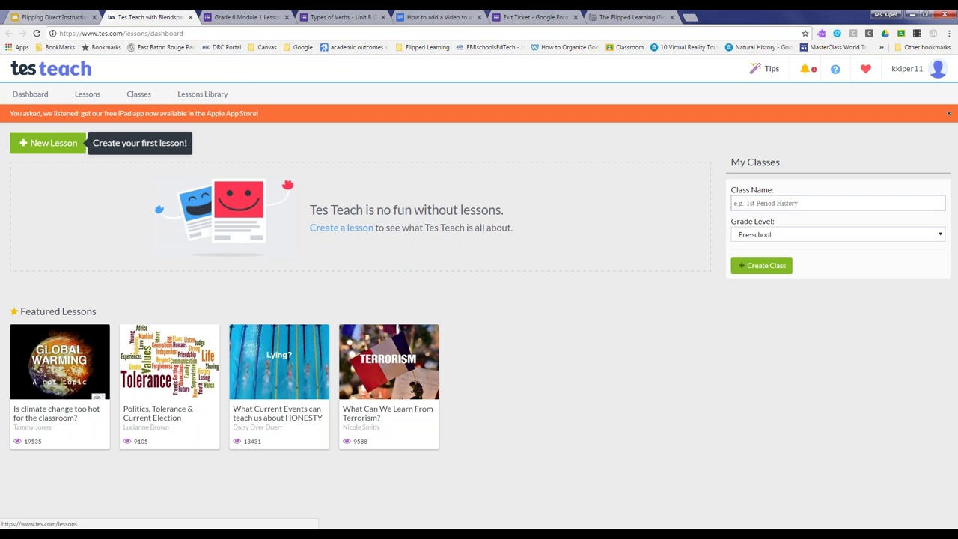
pyautogui.click(87, 93)
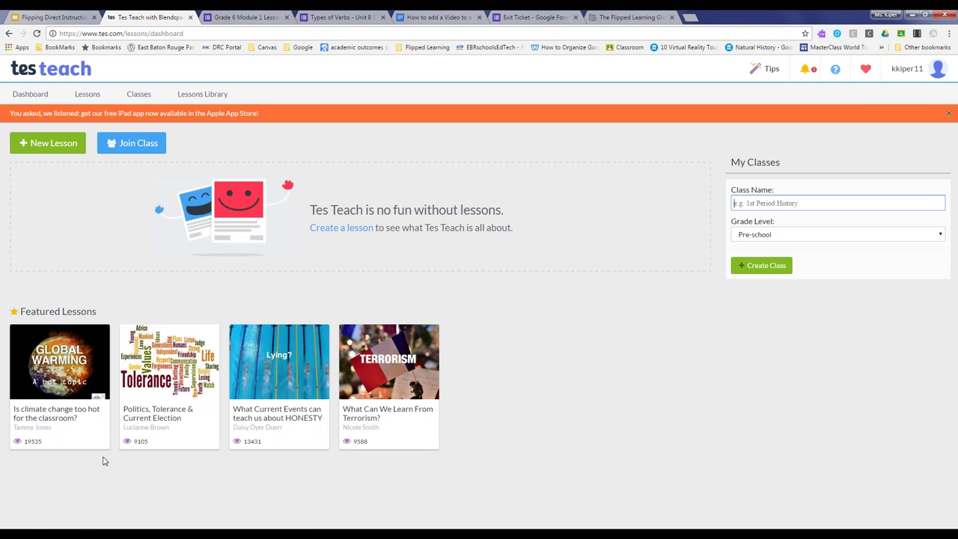
# Open the featured lesson "Is climate change too hot for the classroom?" and browse its numbered resources
pyautogui.click(63, 412)
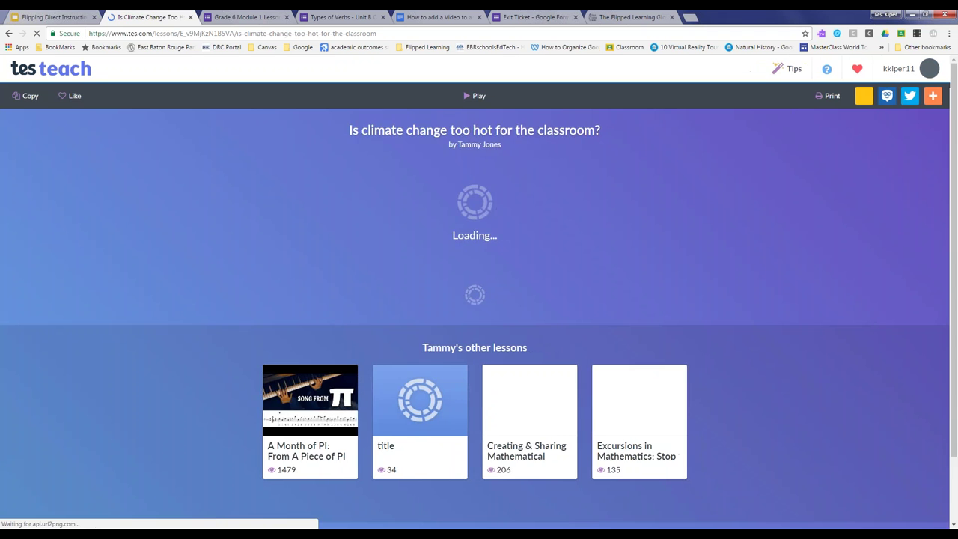
pyautogui.scroll(-3, 152, 247)
pyautogui.scroll(3, 152, 247)
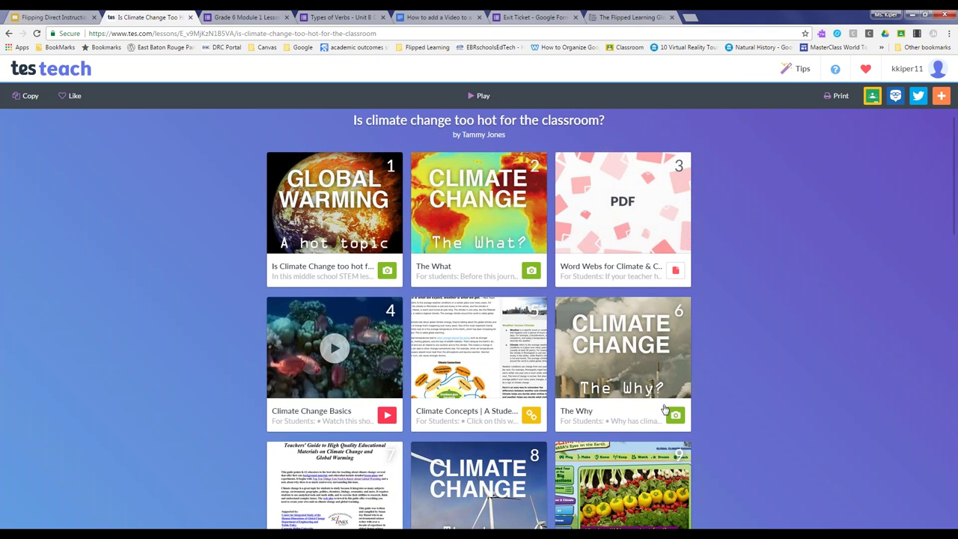
pyautogui.scroll(-2, 323, 295)
pyautogui.scroll(-1, 324, 294)
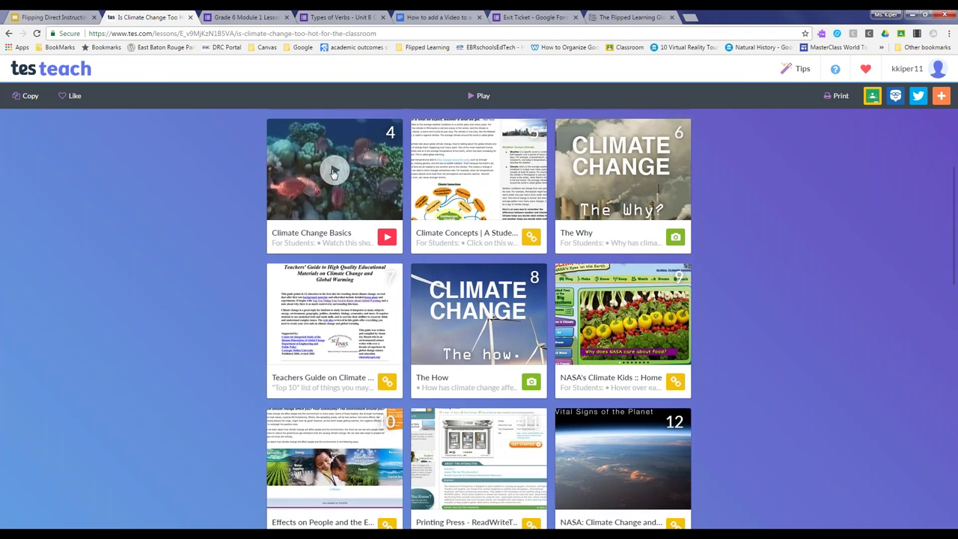
# Play the beginning of the lesson's Climate Change Basics video, pause it and close the lesson page
pyautogui.click(329, 202)
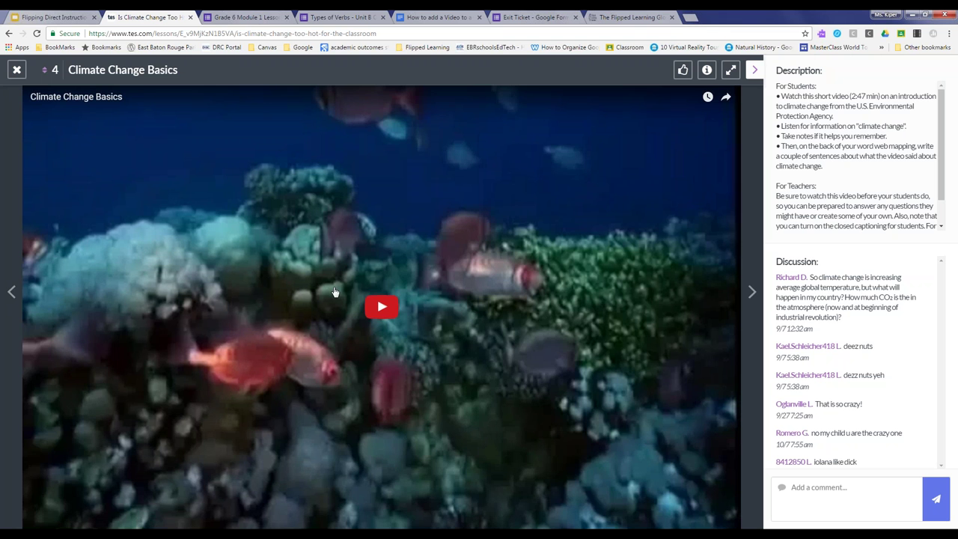
pyautogui.click(382, 310)
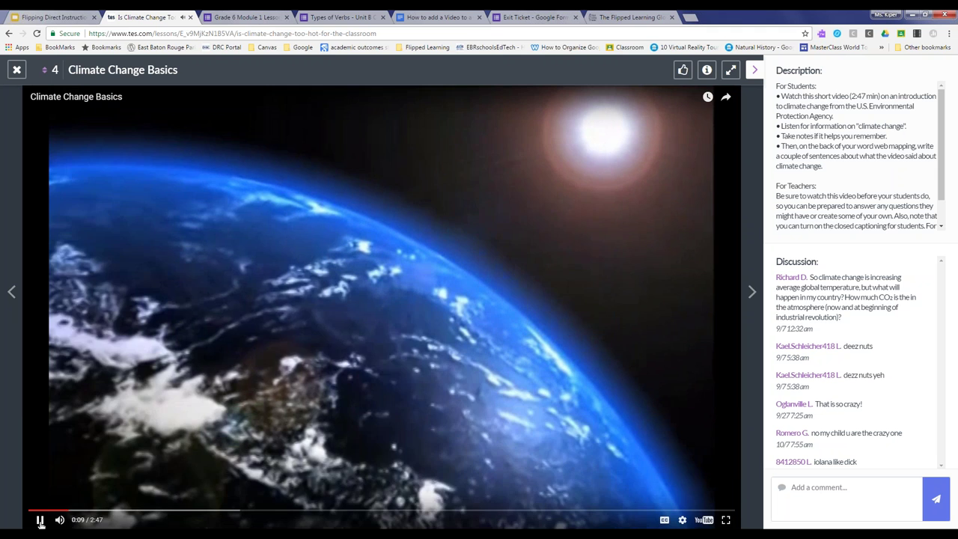
pyautogui.click(41, 522)
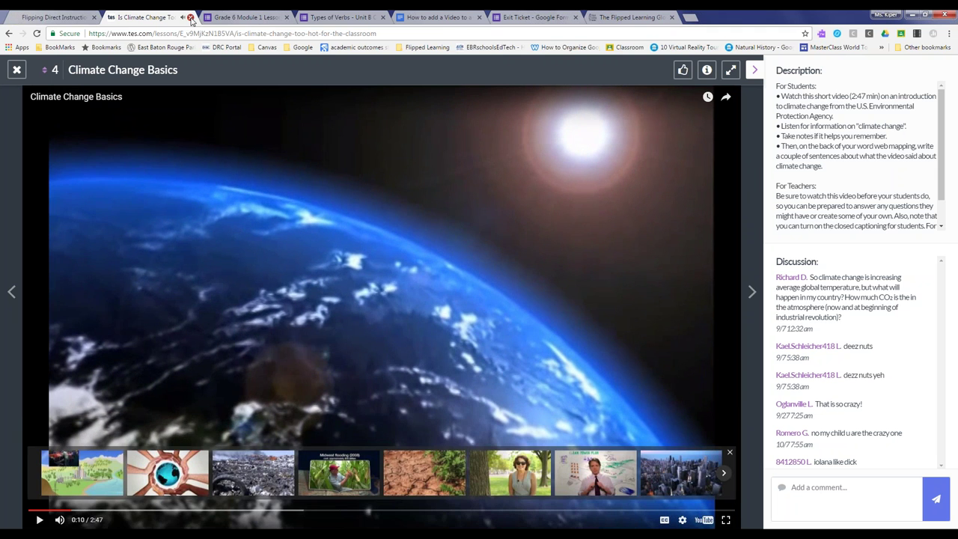
pyautogui.click(190, 17)
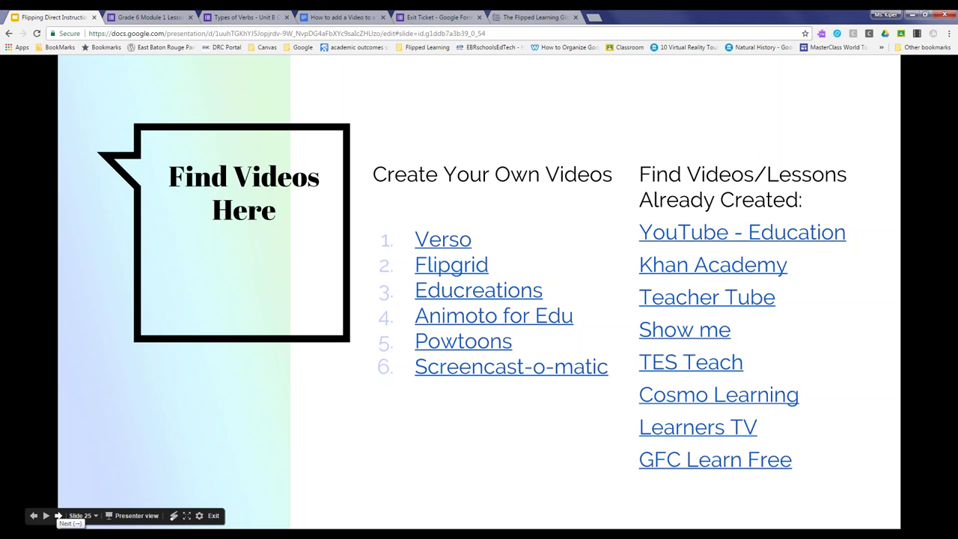
# Open EdPuzzle from the "Want to Learn More?" slide and view its My Classes, My Content and Search pages
pyautogui.click(58, 516)
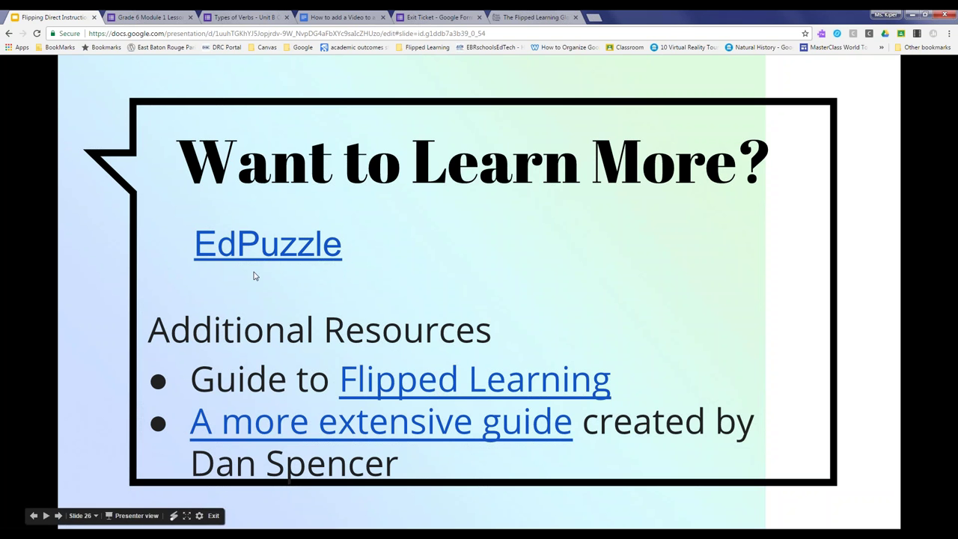
pyautogui.click(262, 255)
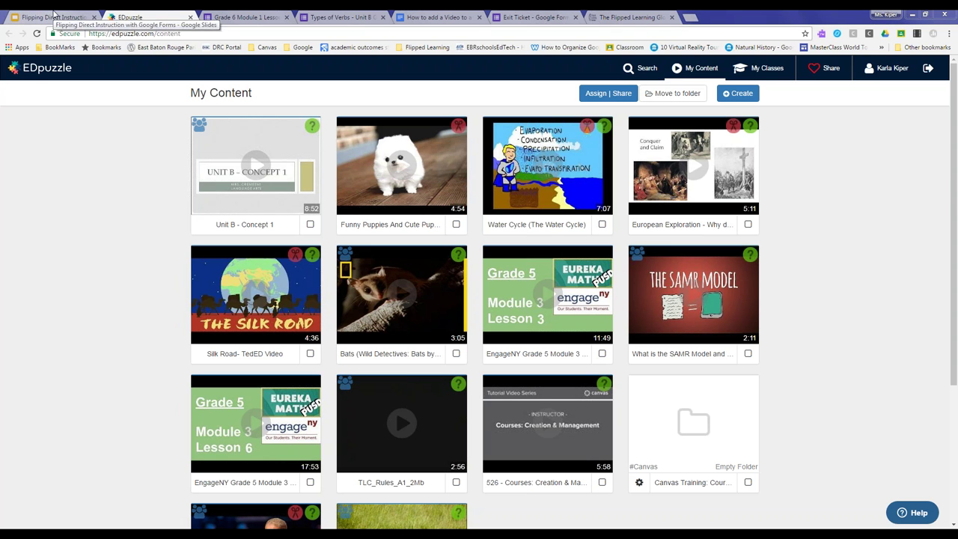
pyautogui.click(759, 69)
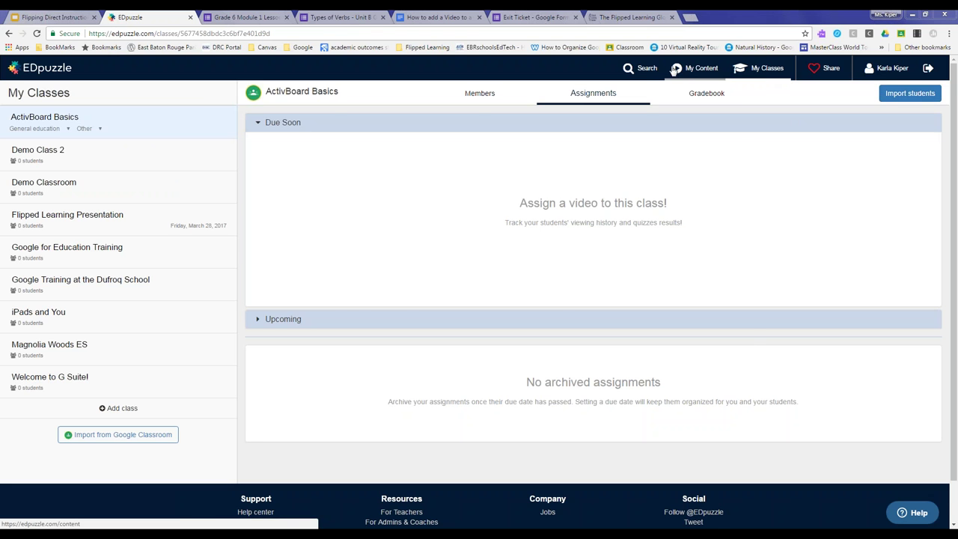
pyautogui.click(697, 70)
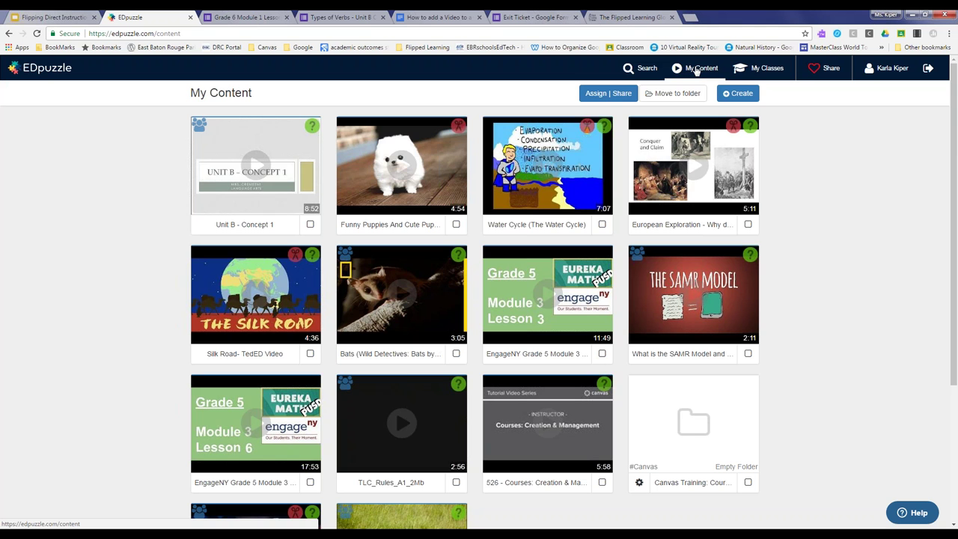
pyautogui.click(638, 69)
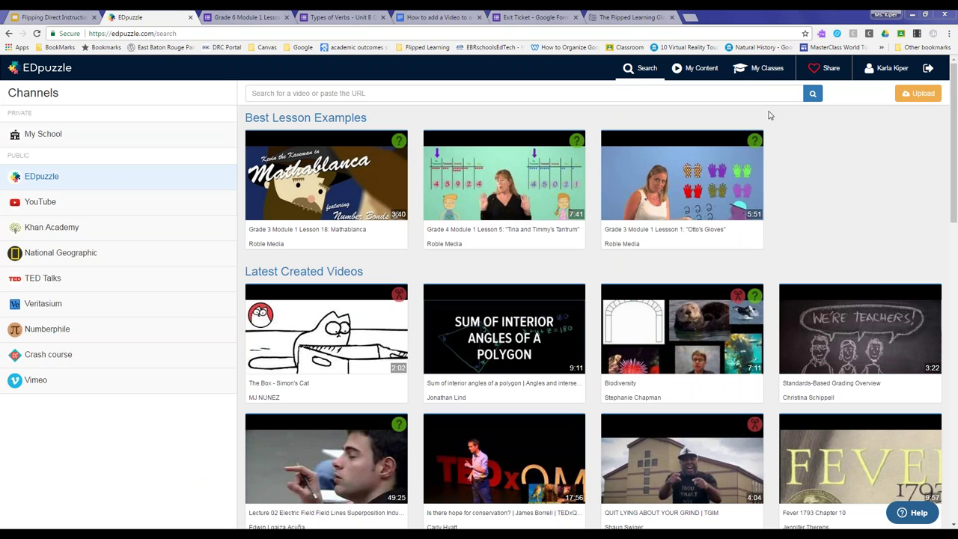
pyautogui.moveTo(624, 212)
# Open both the Flipped Learning guide and the more extensive guide from the "Want to Learn More?" slide
pyautogui.click(54, 17)
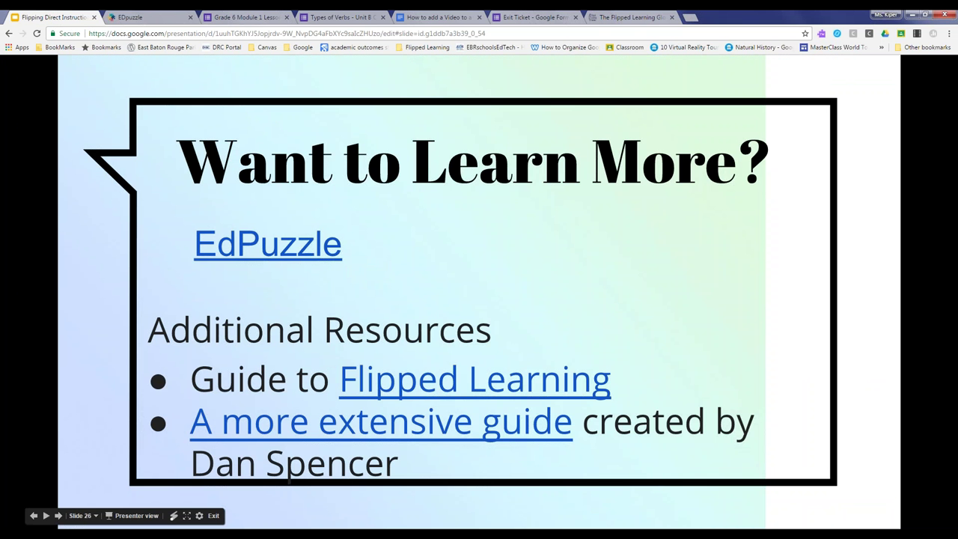
pyautogui.click(421, 391)
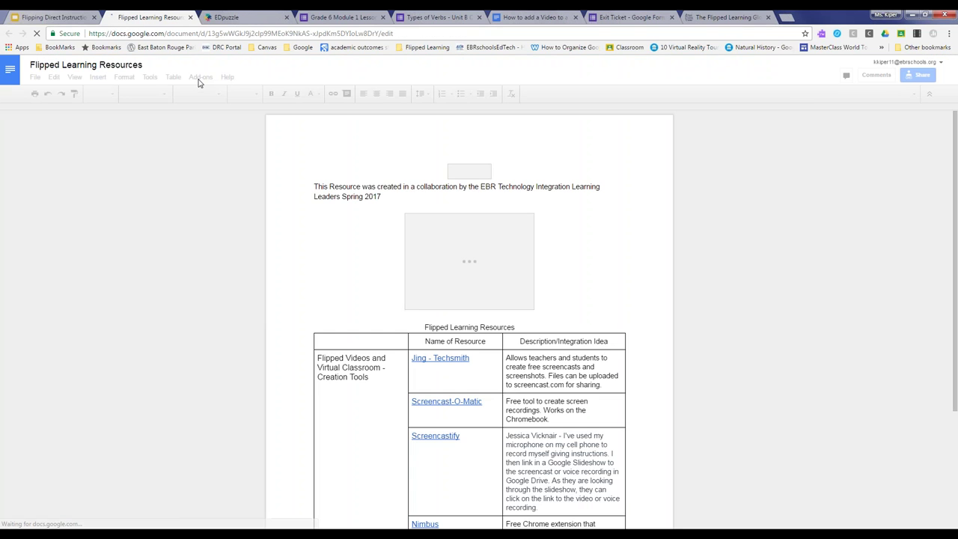
pyautogui.click(49, 17)
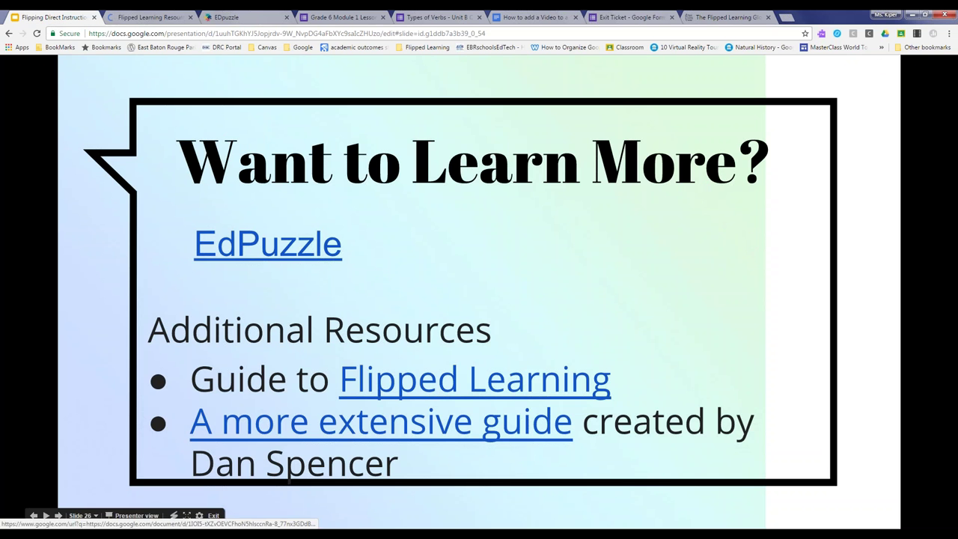
pyautogui.click(306, 435)
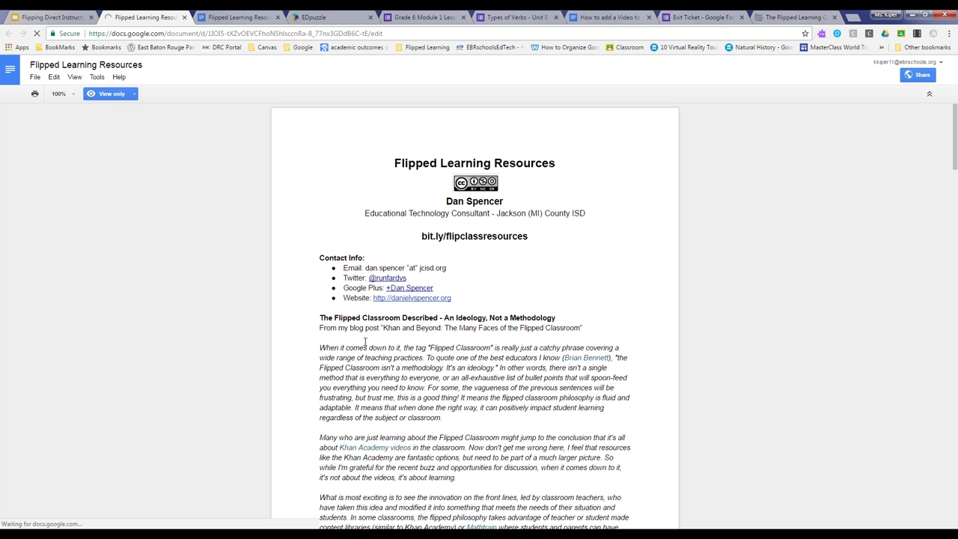
# Examine the extensive Flipped Learning Resources guide, from its introduction and table of contents through the "Flipped Learning Spectrum" Examples section
pyautogui.scroll(-1, 330, 271)
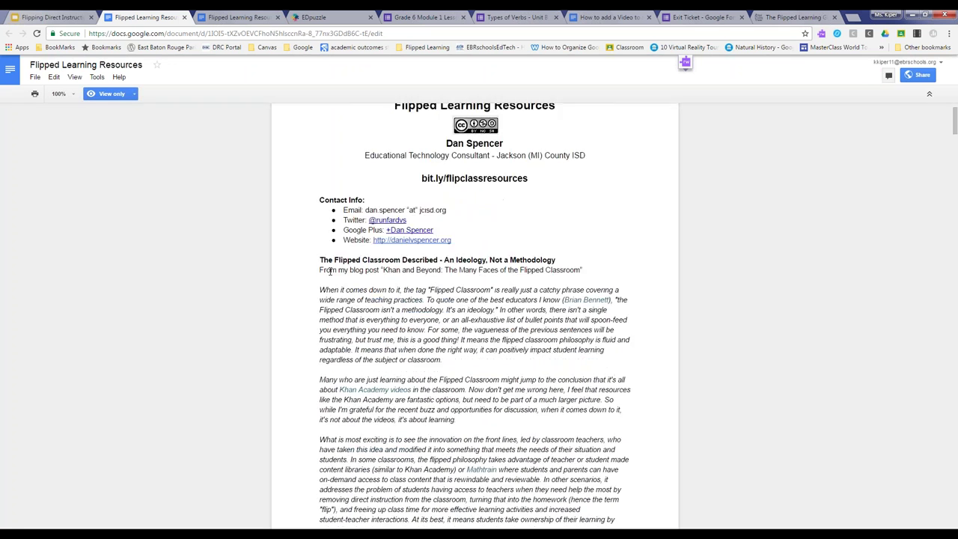
pyautogui.scroll(-5, 330, 271)
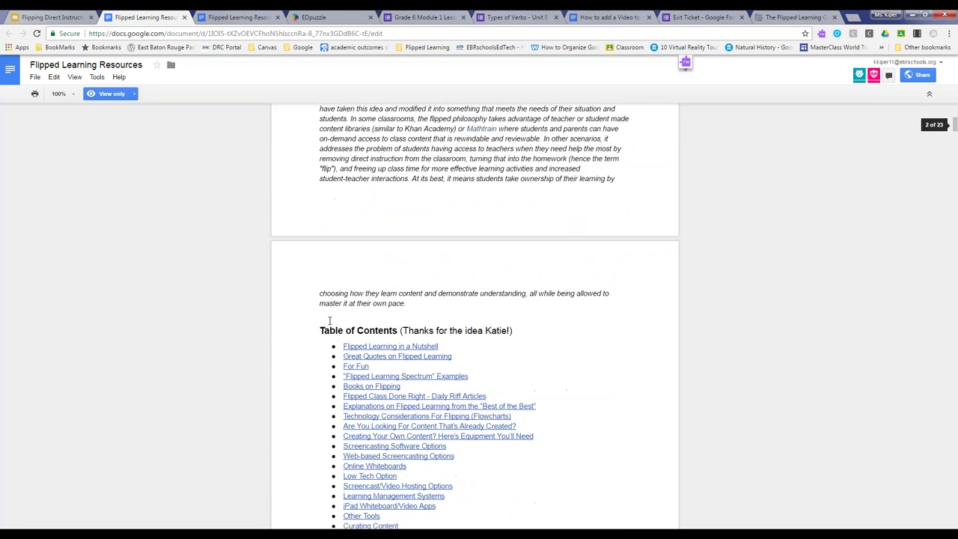
pyautogui.scroll(-2, 329, 321)
pyautogui.scroll(-3, 315, 356)
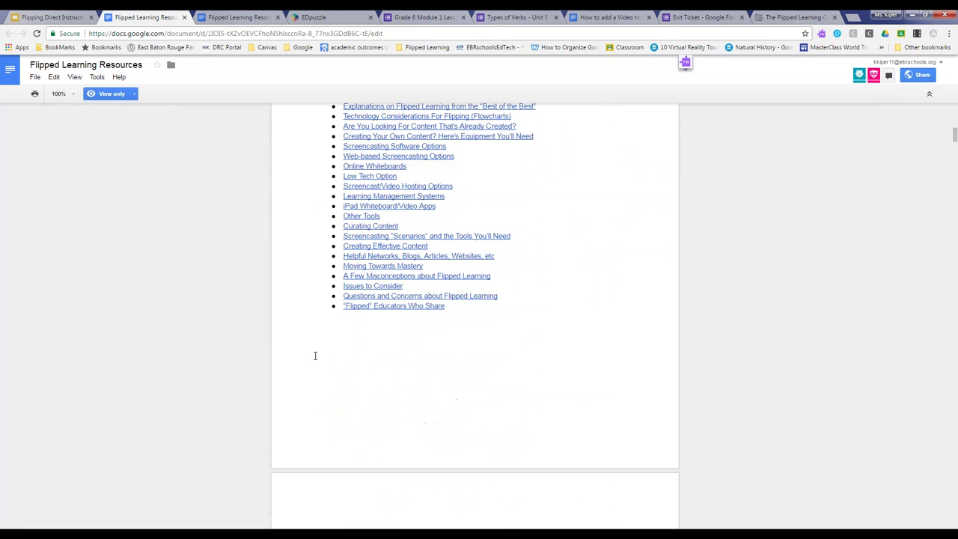
pyautogui.scroll(-4, 315, 356)
pyautogui.scroll(2, 348, 382)
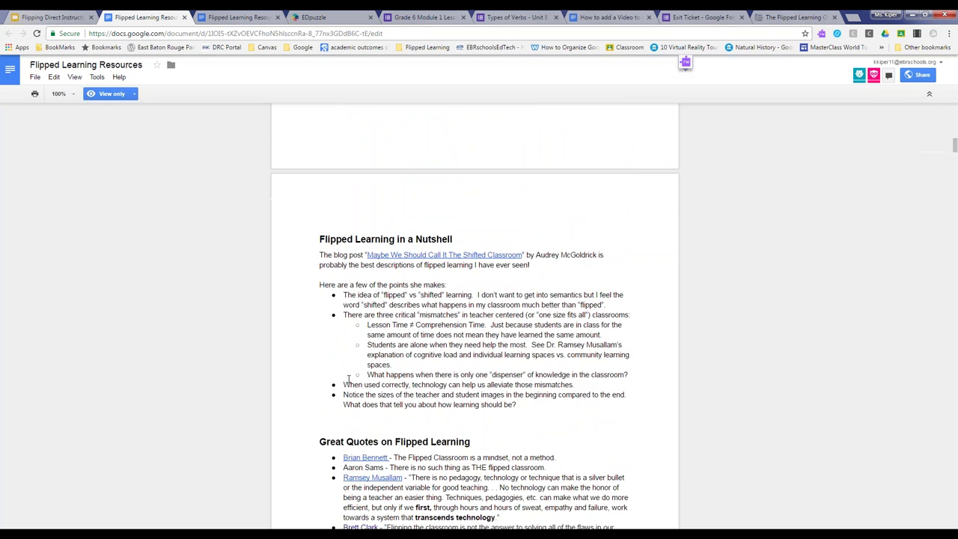
pyautogui.scroll(5, 348, 382)
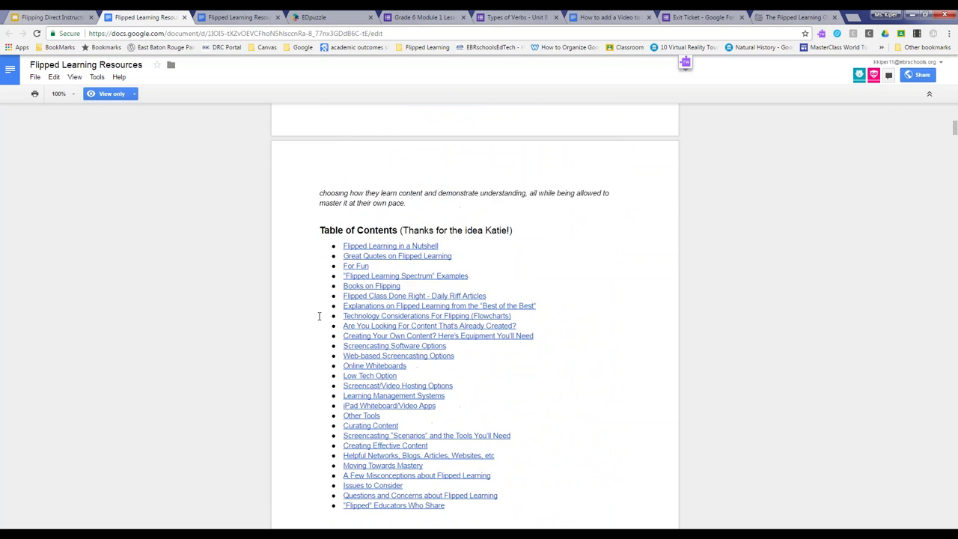
pyautogui.scroll(-2, 318, 315)
pyautogui.scroll(-6, 319, 316)
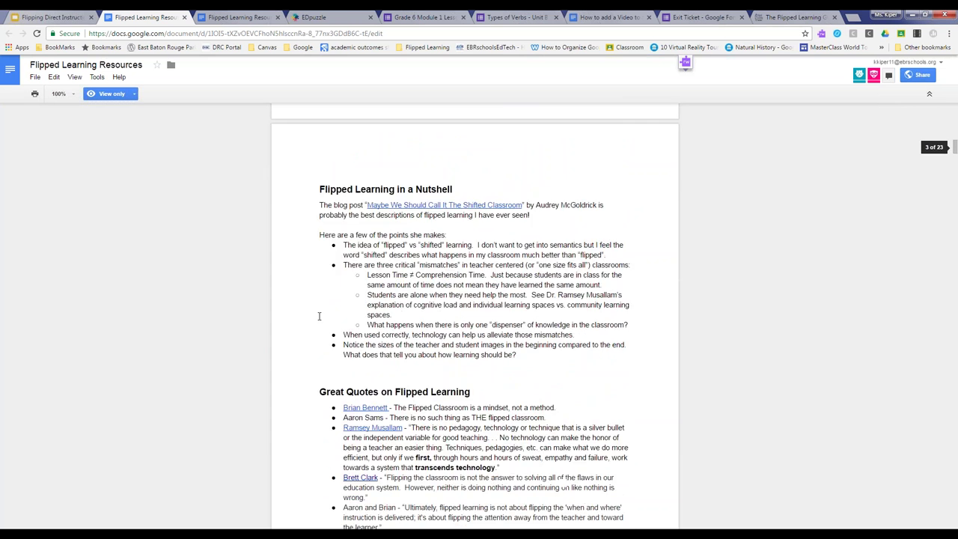
pyautogui.scroll(-2, 319, 316)
pyautogui.scroll(-3, 322, 334)
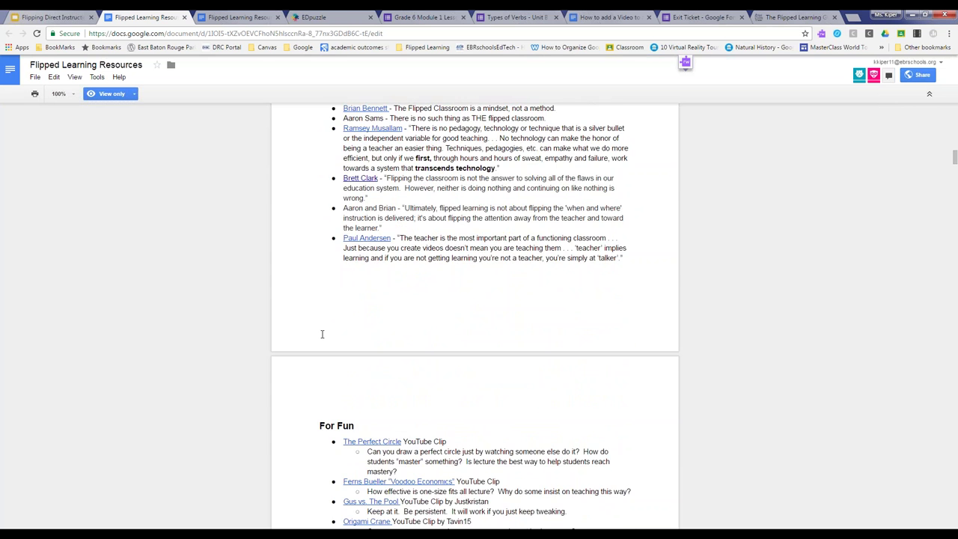
pyautogui.scroll(-3, 322, 334)
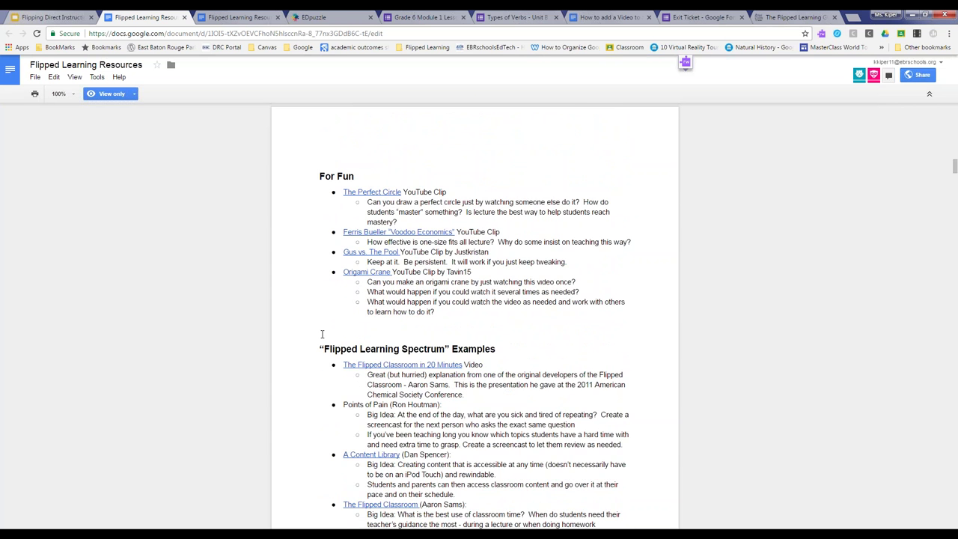
pyautogui.scroll(-1, 322, 334)
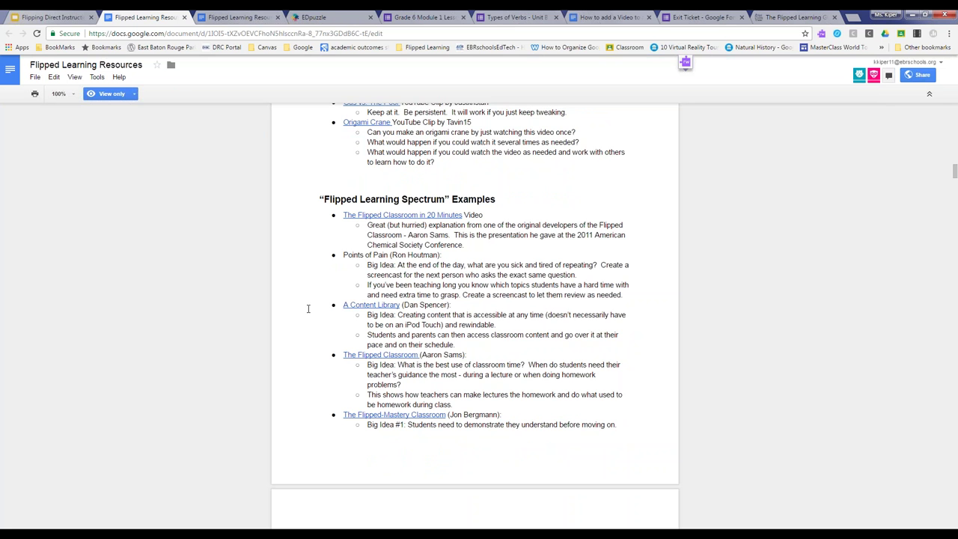
# Switch to the other Flipped Learning Resources document and view its table of video and virtual classroom creation tools
pyautogui.hotkey('ctrl', 'Tab')
pyautogui.scroll(-2, 313, 277)
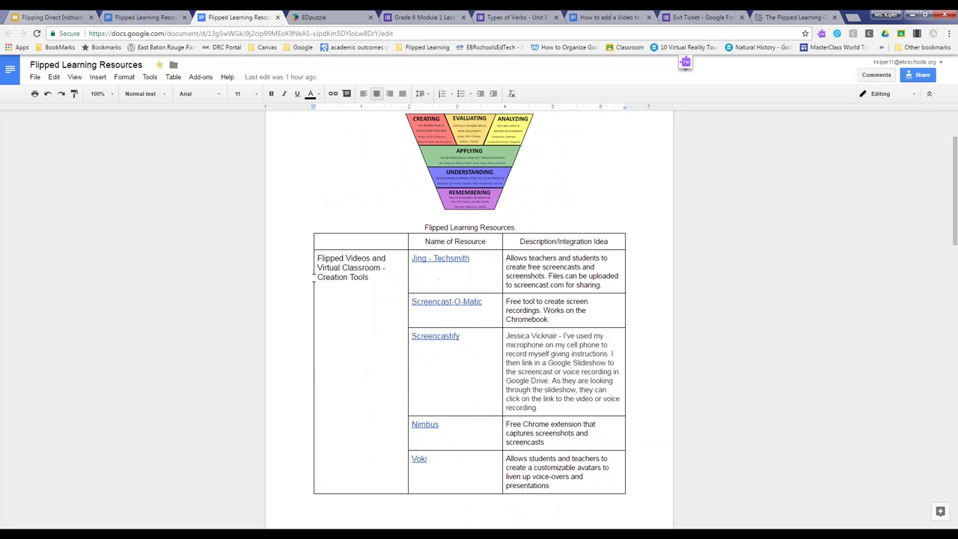